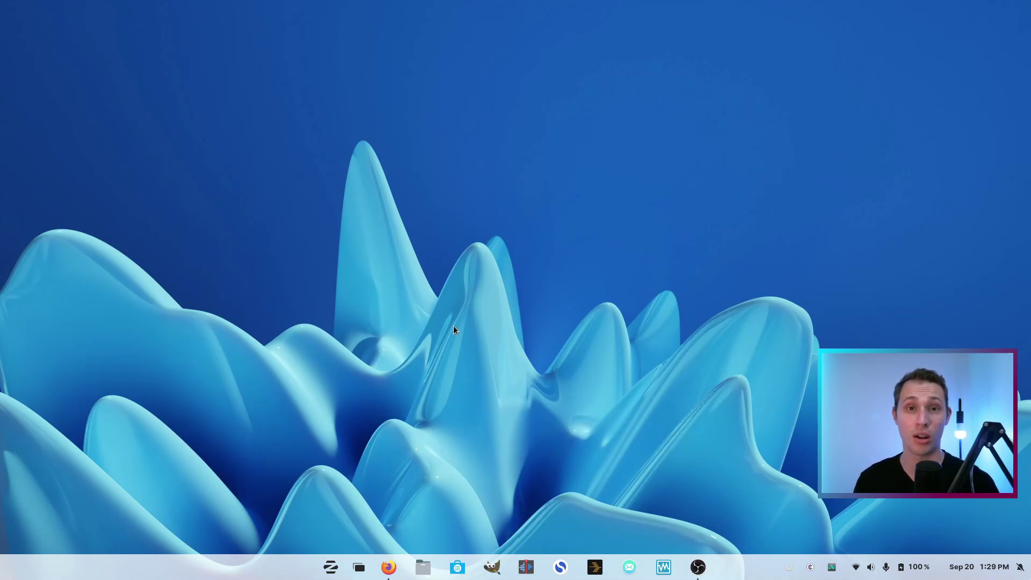
- Maximize Firefox, switch to the Alfred website tab and zoom the page to 150%
left_click(389, 567)
left_click(831, 36)
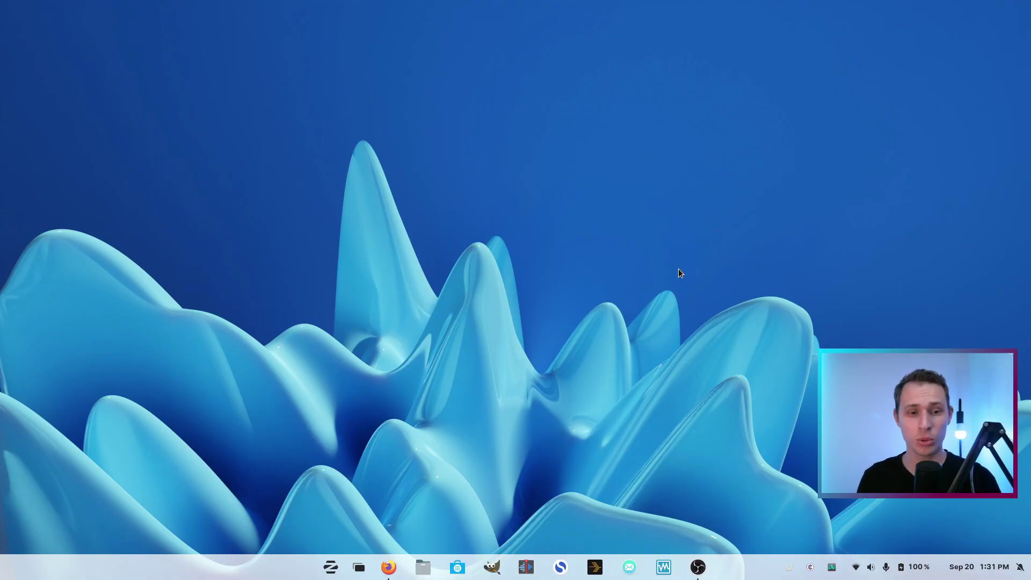
key("alt+Tab")
key("ctrl+shift+Tab")
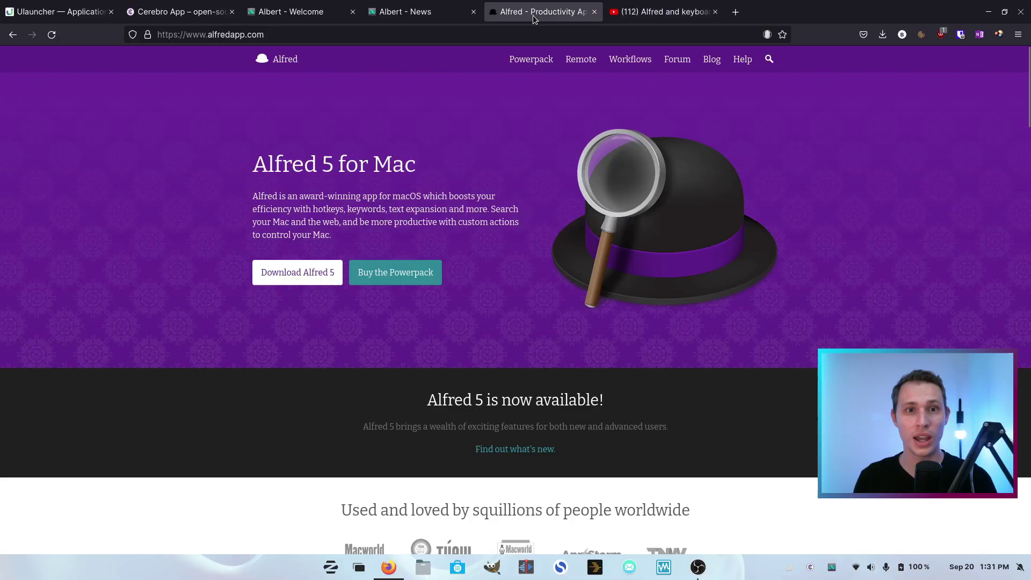
scroll(510, 286, "down", 8)
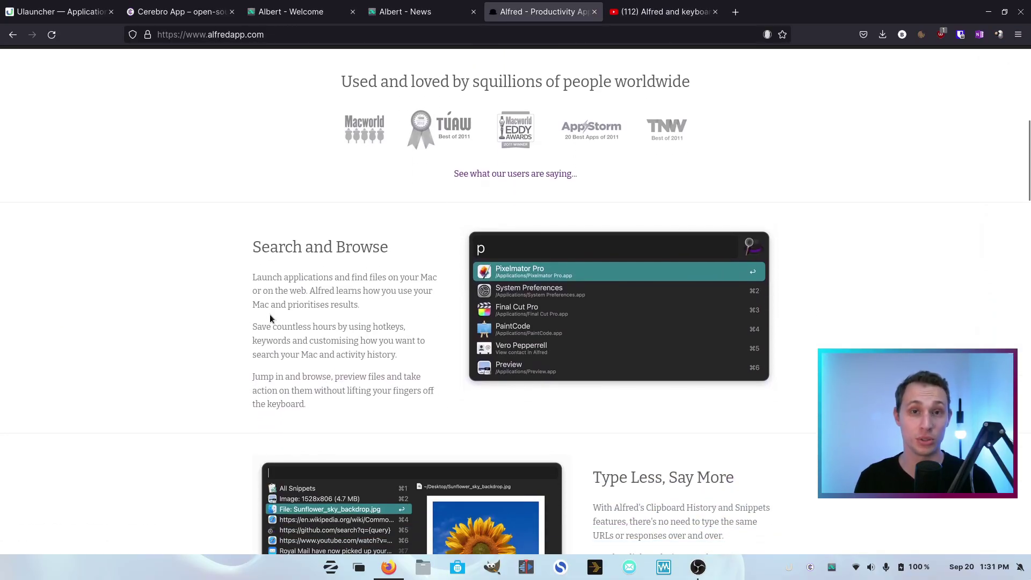
key("ctrl+plus")
key("ctrl+plus")
key("ctrl+plus")
key("ctrl+plus")
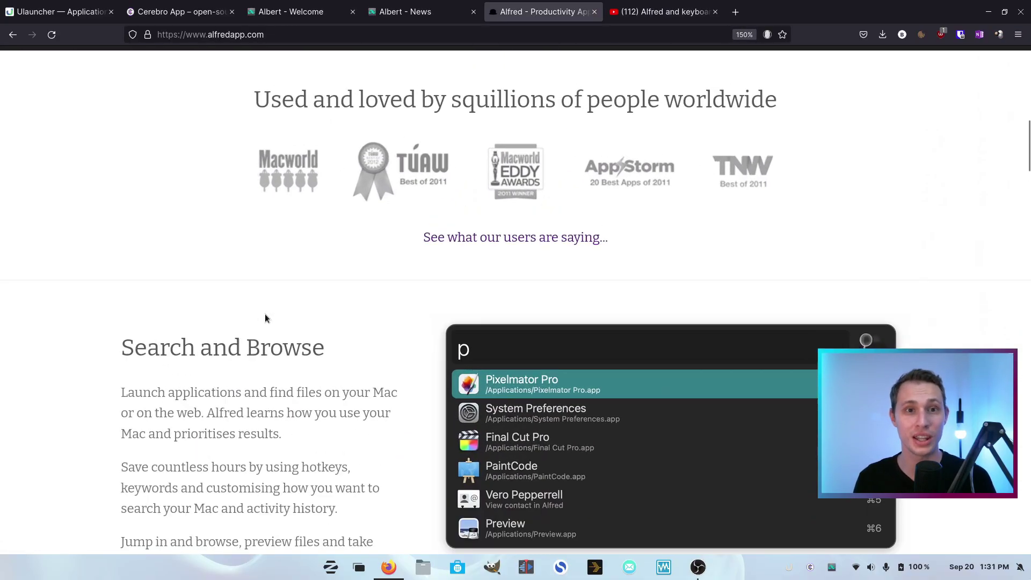
- Scroll up and down through the Alfred website to review its features
scroll(265, 318, "down", 4)
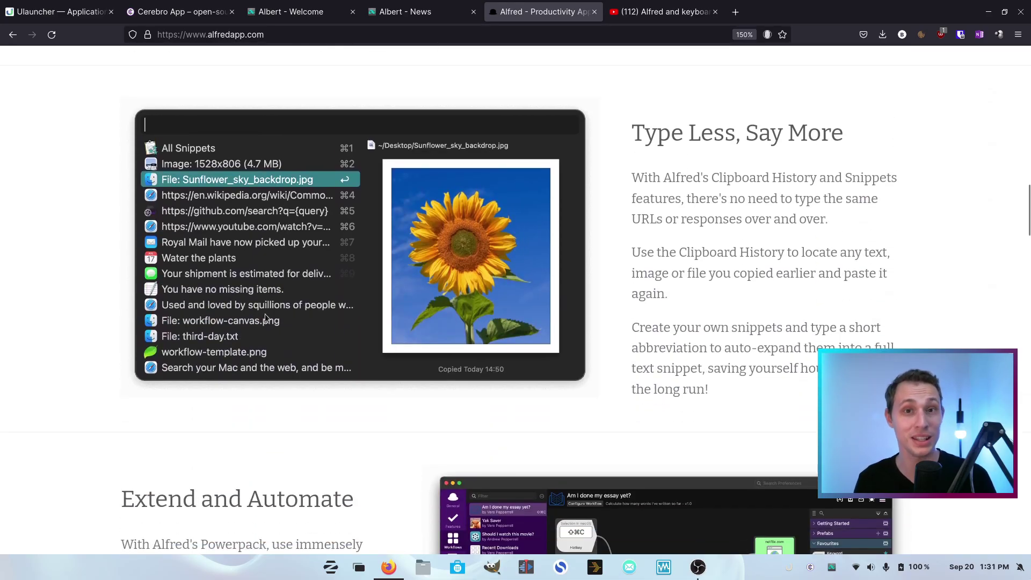
scroll(265, 313, "down", 6)
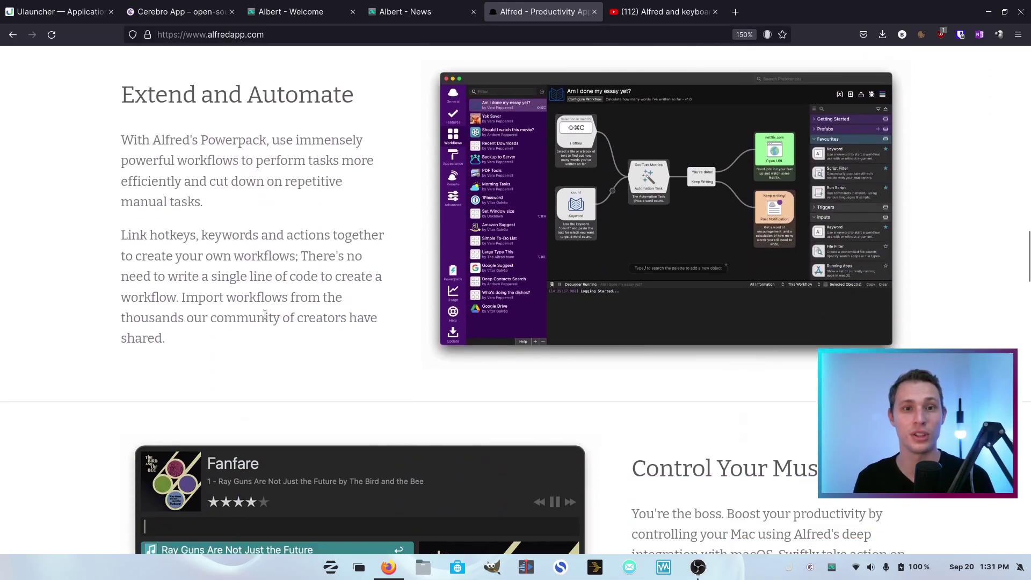
scroll(265, 314, "up", 1)
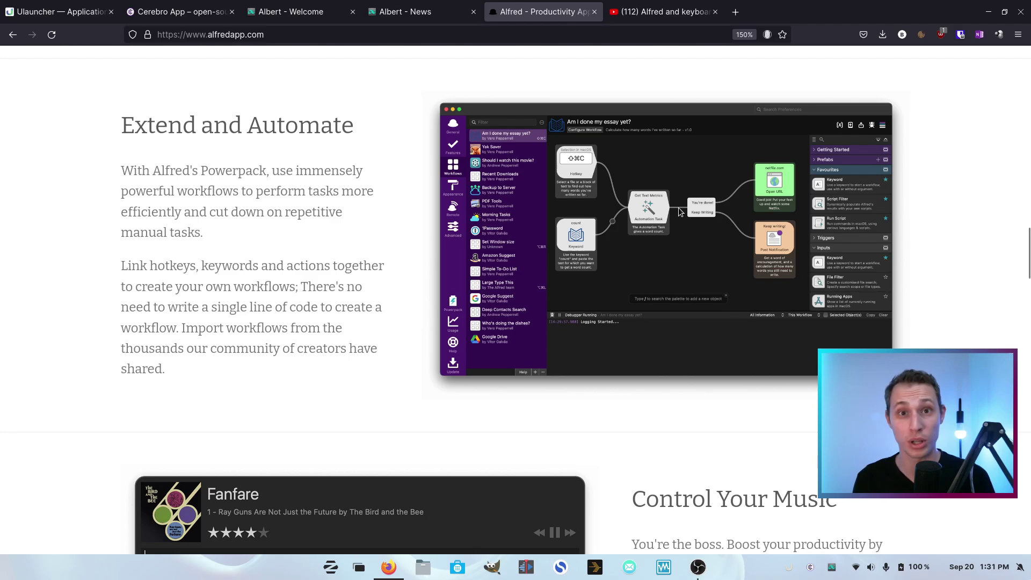
scroll(314, 124, "down", 2)
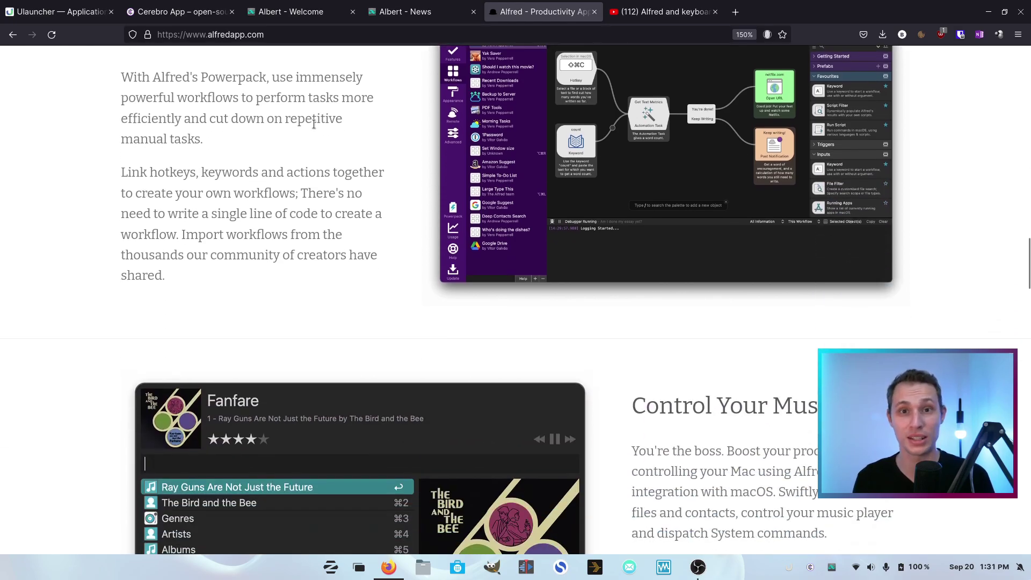
scroll(314, 125, "up", 2)
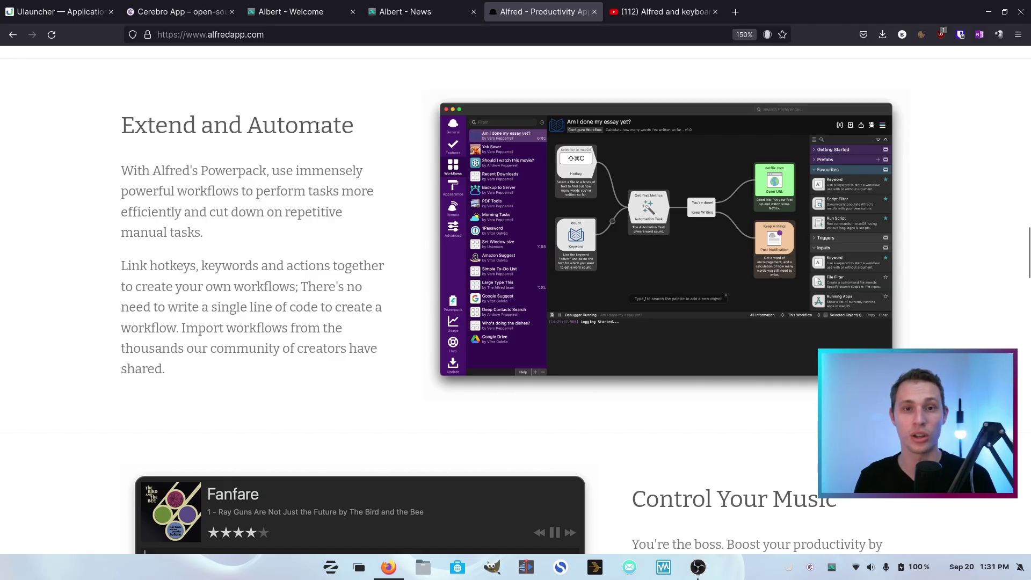
scroll(316, 126, "down", 14)
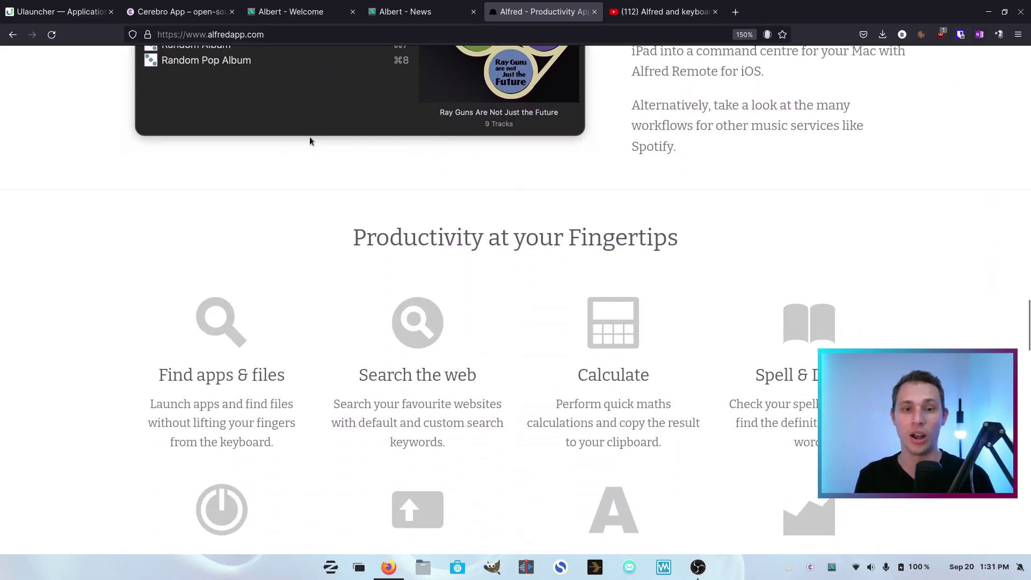
scroll(308, 140, "down", 4)
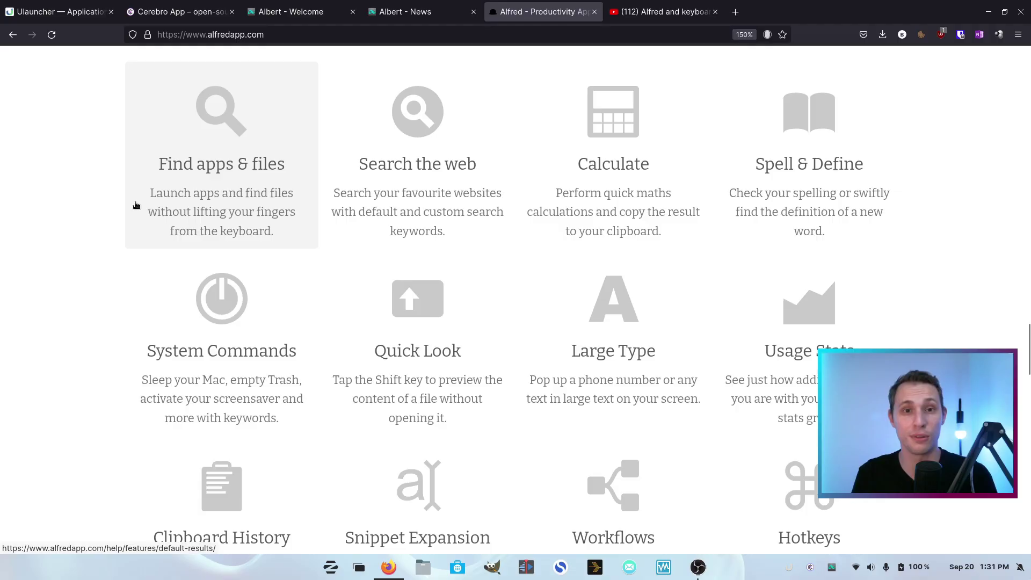
scroll(645, 335, "down", 7)
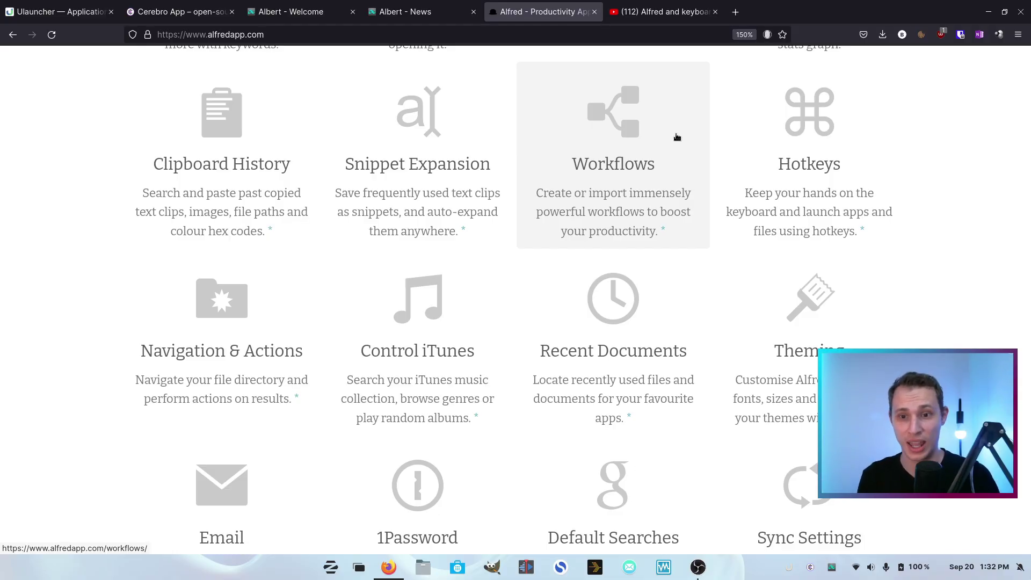
scroll(677, 137, "up", 5)
- On the desktop, test GNOME search with 'firef', '11+2' and '4 kg in lbs'
left_click(988, 11)
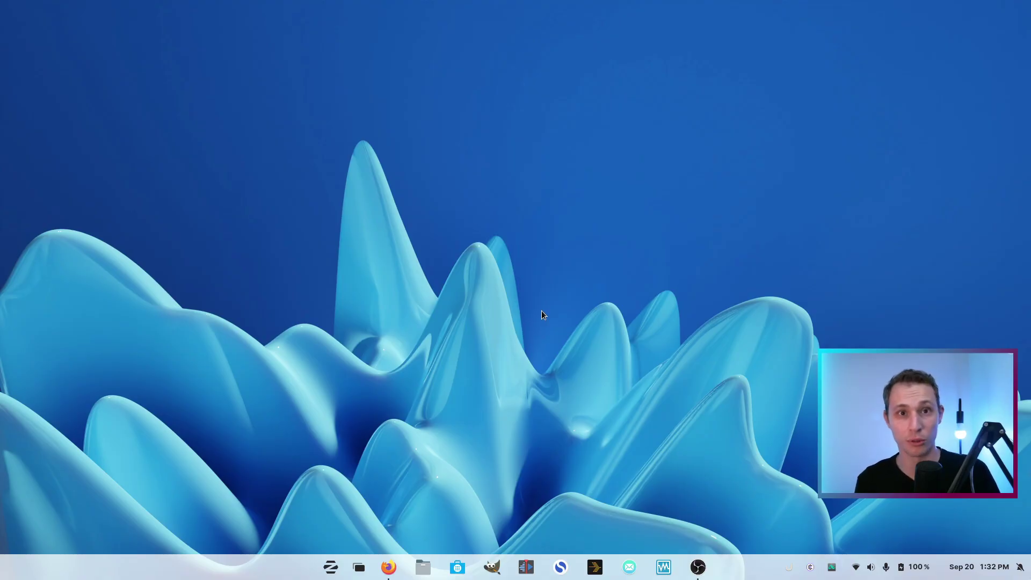
key("super")
key("super")
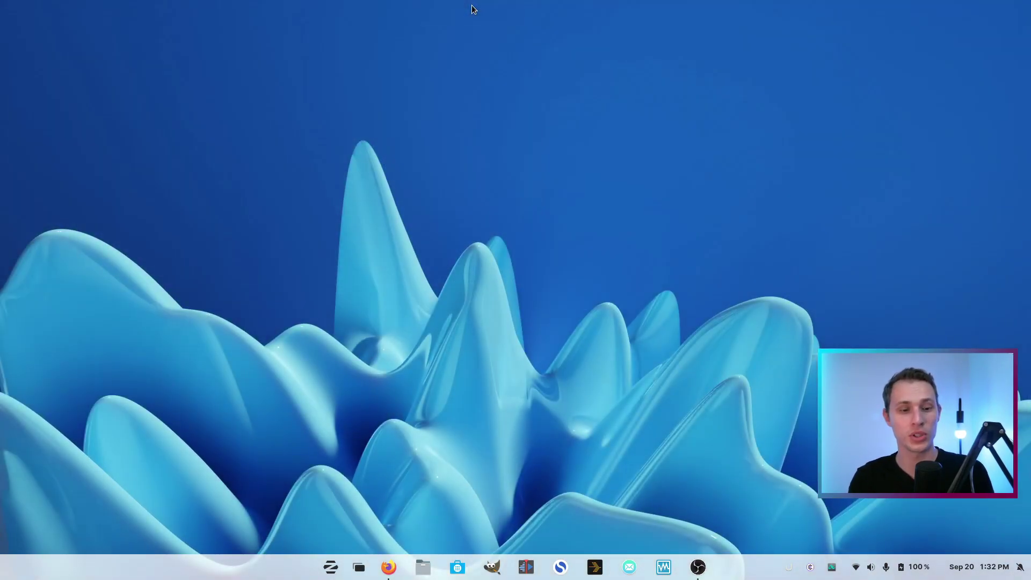
key("super")
type("firef")
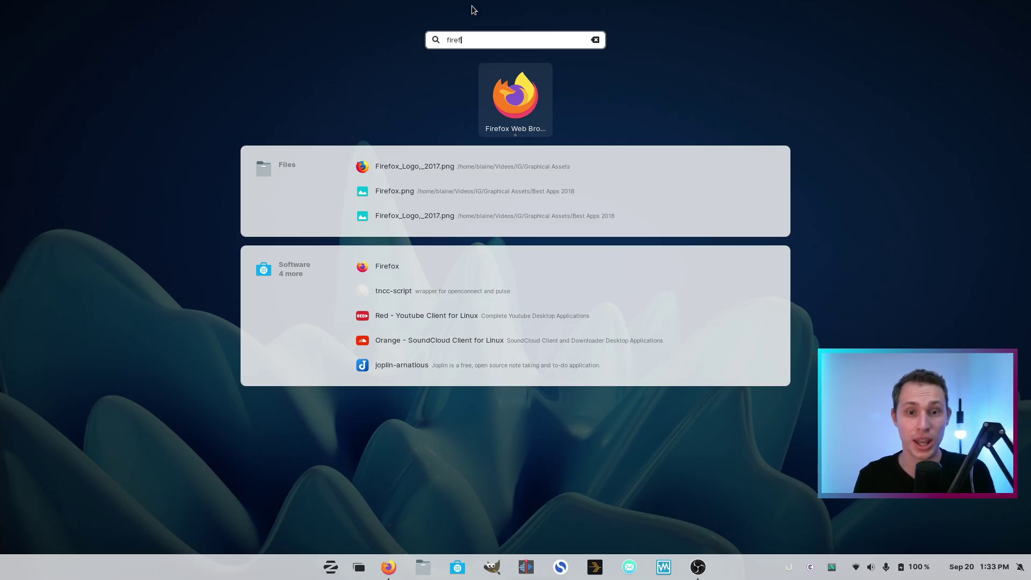
key("BackSpace")
key("BackSpace")
key("BackSpace")
key("BackSpace")
key("BackSpace")
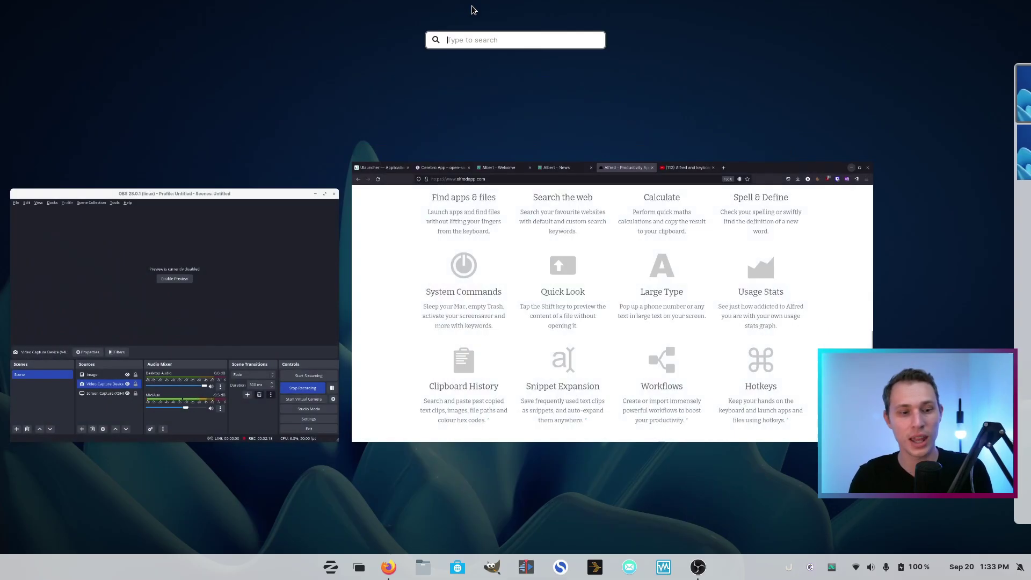
type("11+2")
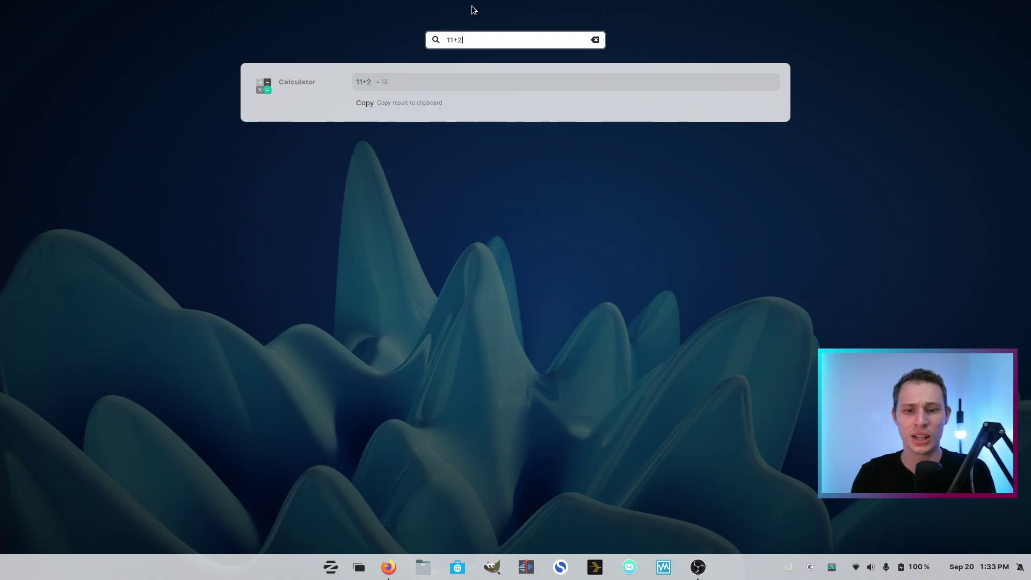
key("BackSpace")
key("BackSpace")
key("BackSpace")
key("BackSpace")
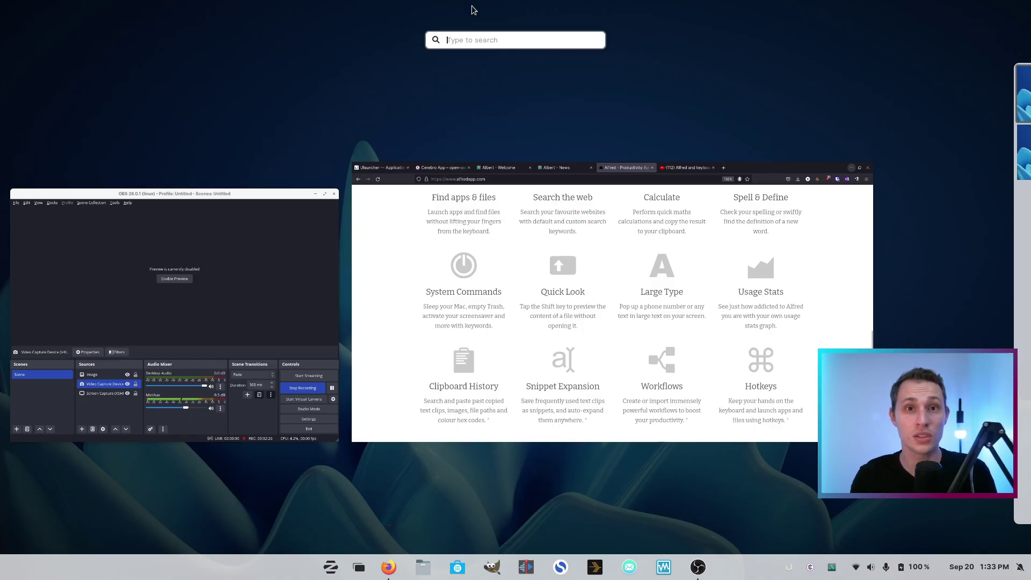
type("4 kg ")
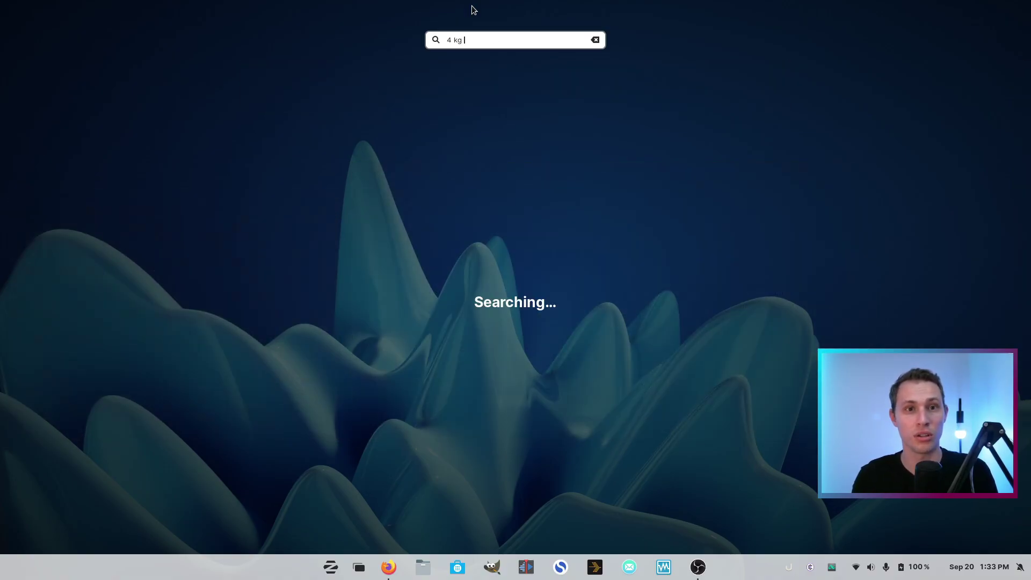
type("in lbs")
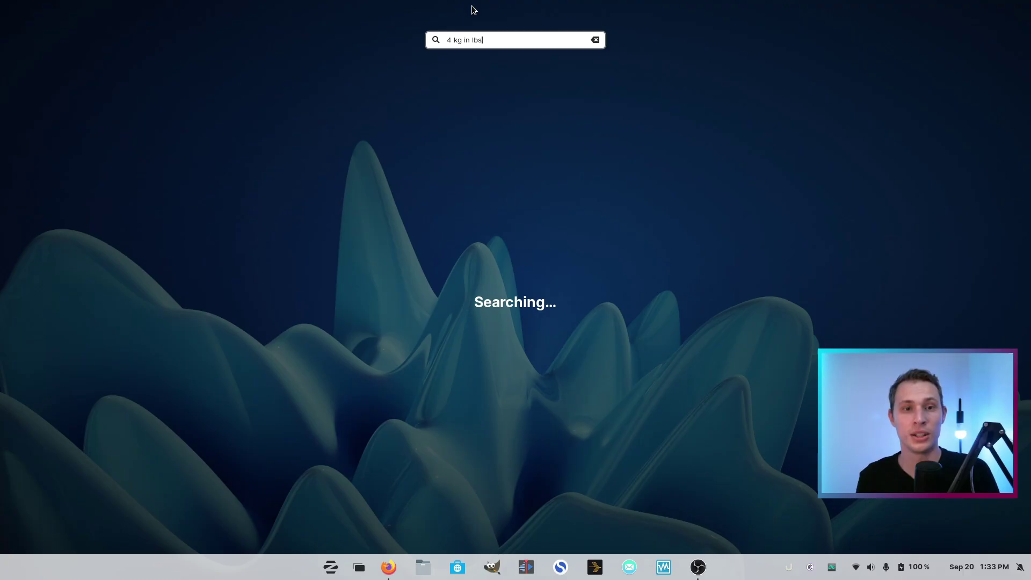
key("Escape")
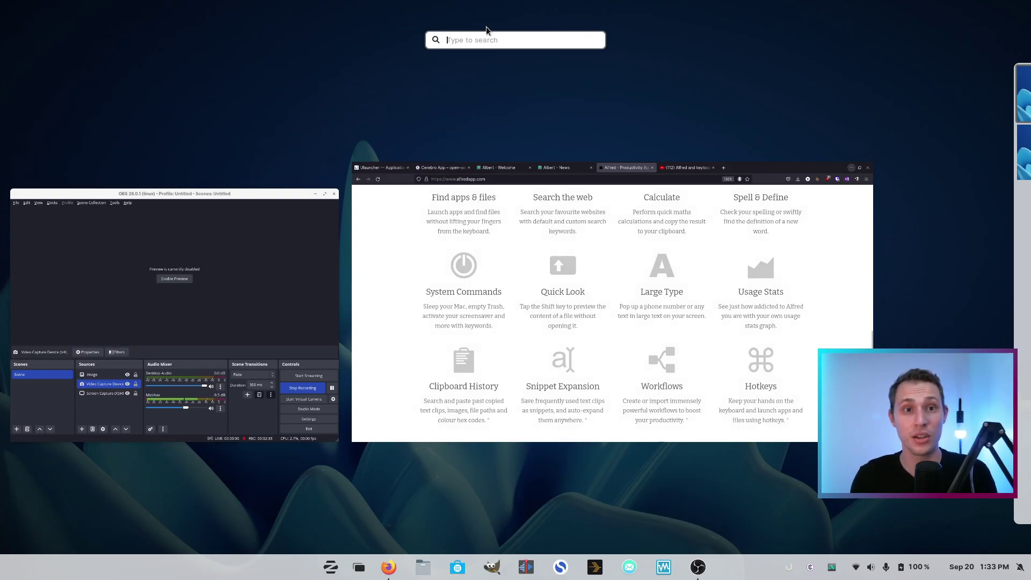
- Search 'cere' in the GNOME overview, then reopen it with an empty box
type("cere")
key("super")
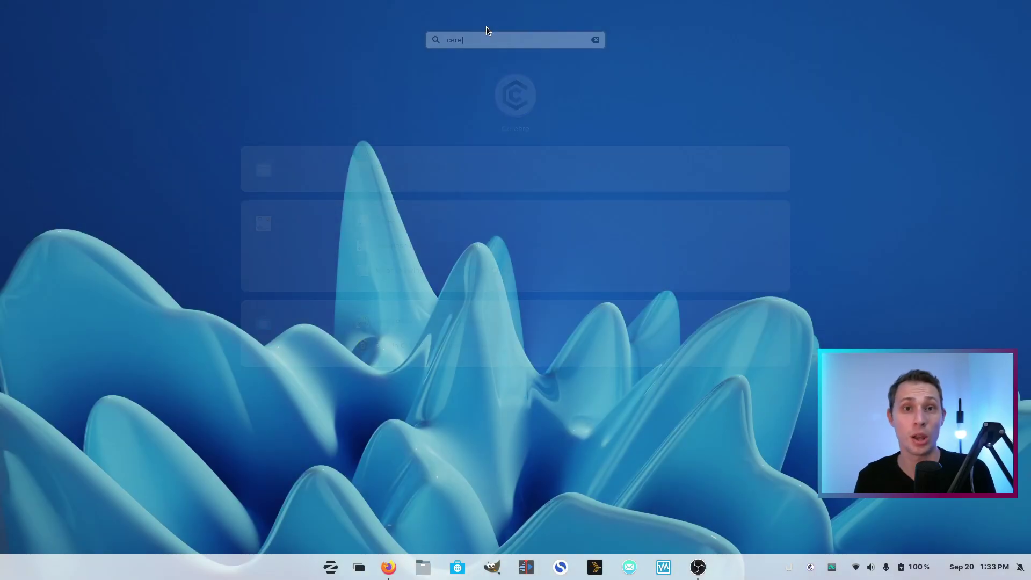
key("super")
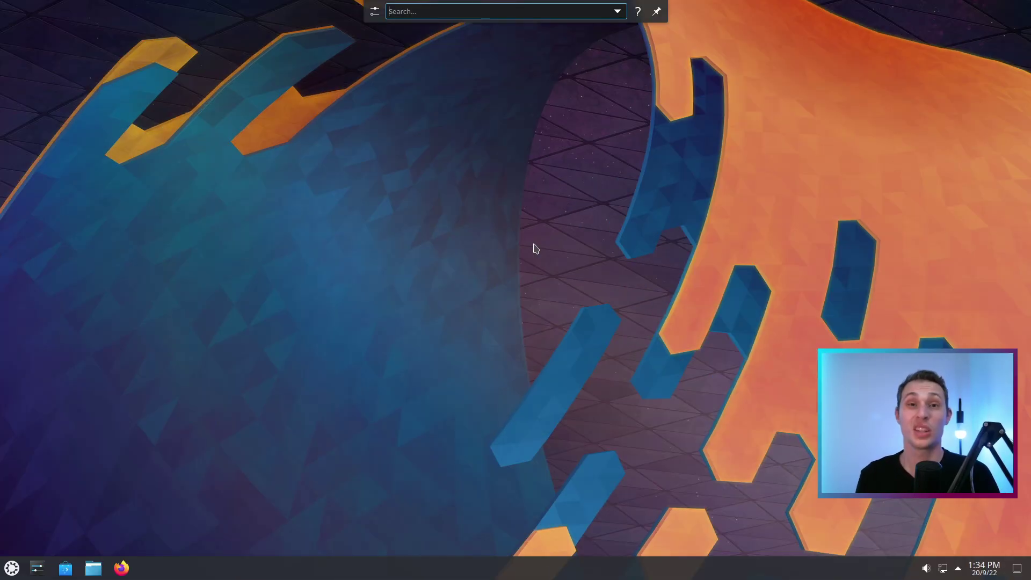
- Reopen the KRunner search bar and search for 'firef'
key("Escape")
key("alt+space")
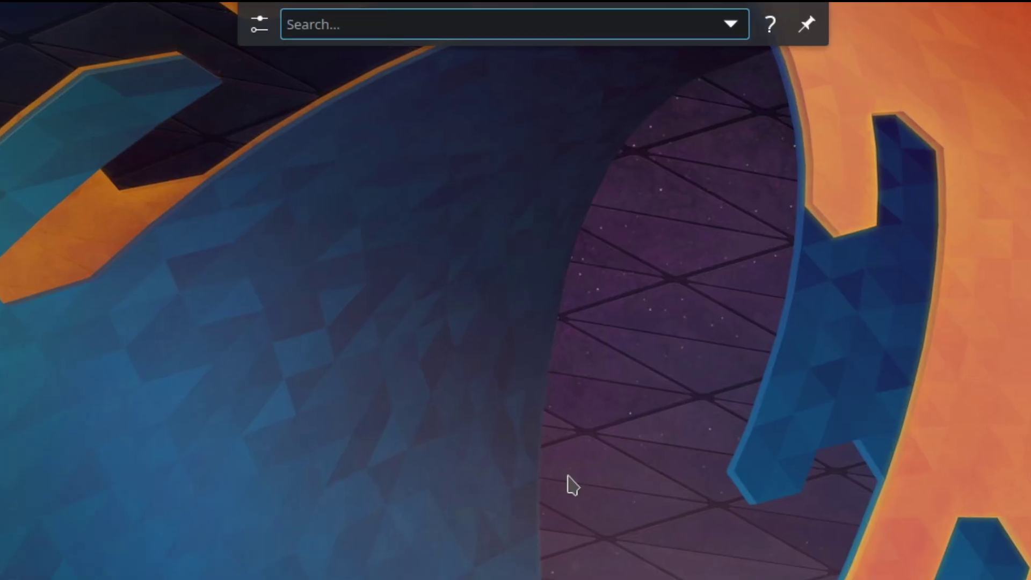
type("firef")
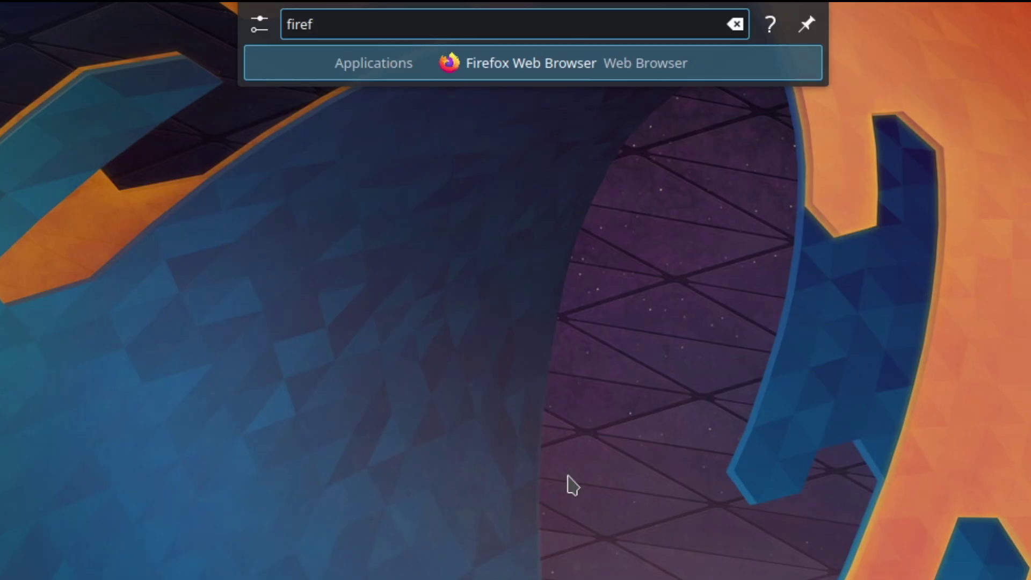
- Open Plasma Search settings on Web Search Keywords and review the keywords and delimiter
left_click(258, 24)
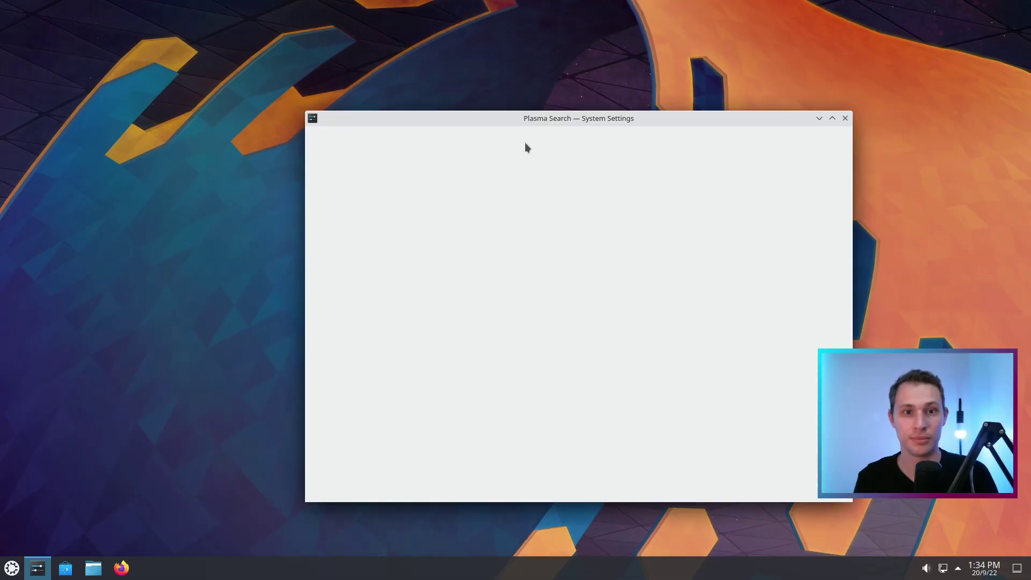
left_click(344, 169)
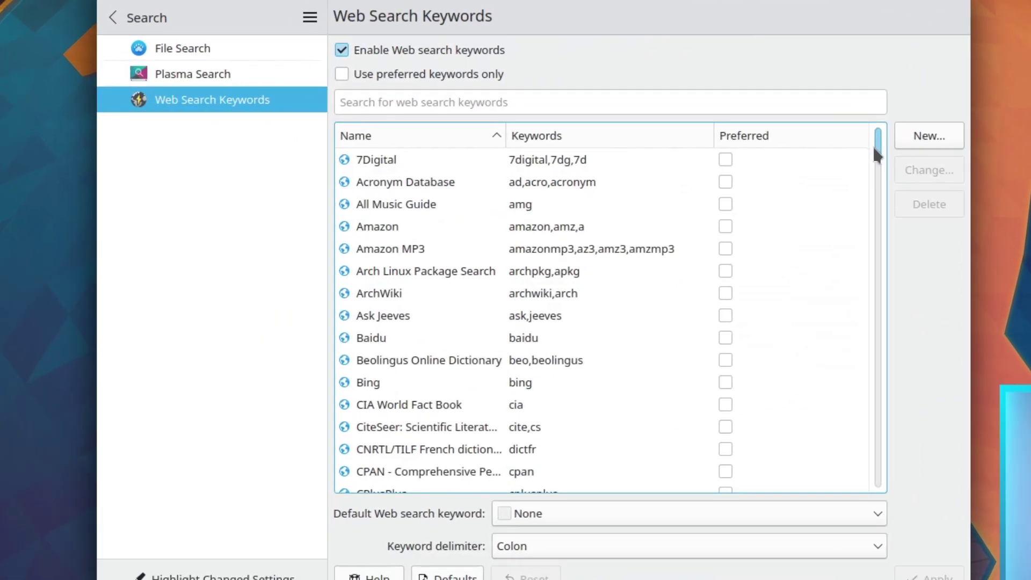
left_click_drag(738, 198, 738, 214)
left_click_drag(873, 173, 873, 144)
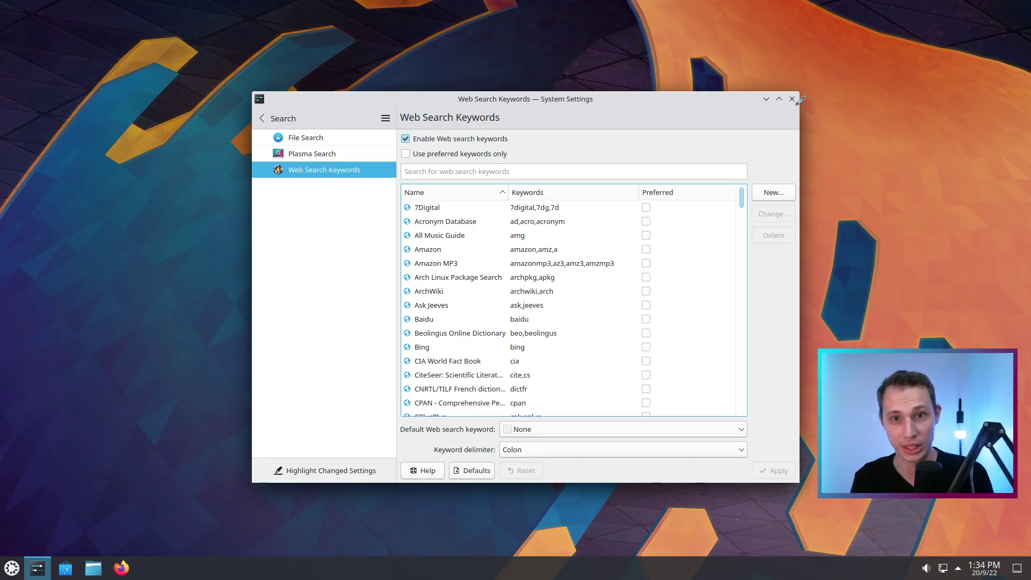
- Close KDE System Settings and switch Firefox to the Ulauncher website tab
left_click(792, 99)
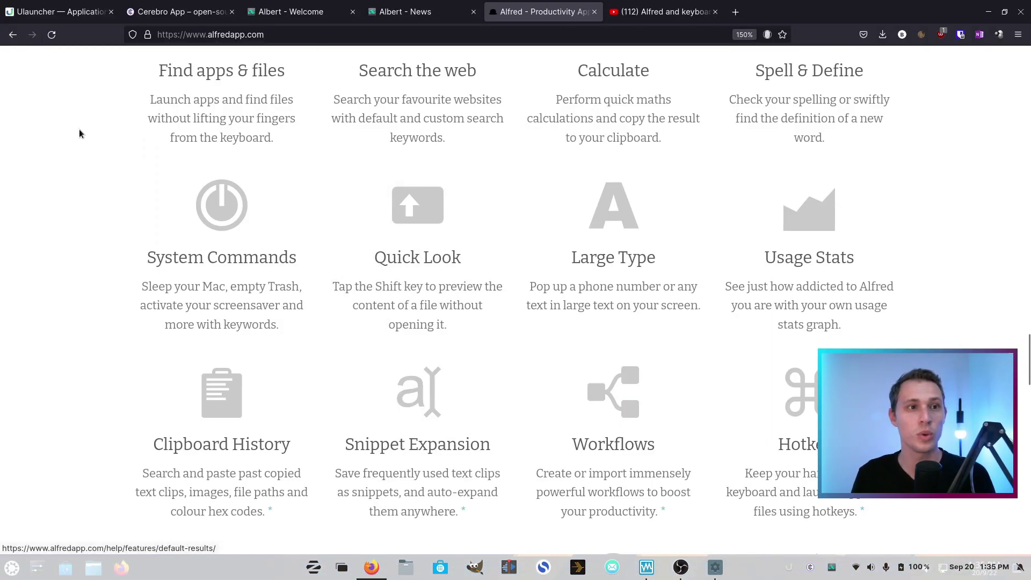
left_click(35, 13)
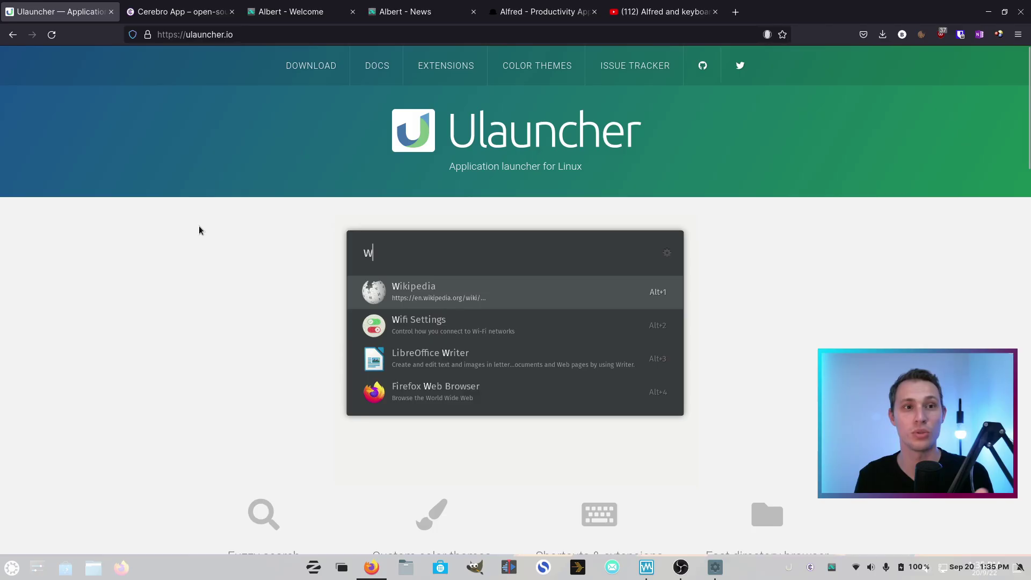
- Glance at the Cerebro site, then scroll through the Ulauncher website
left_click(168, 12)
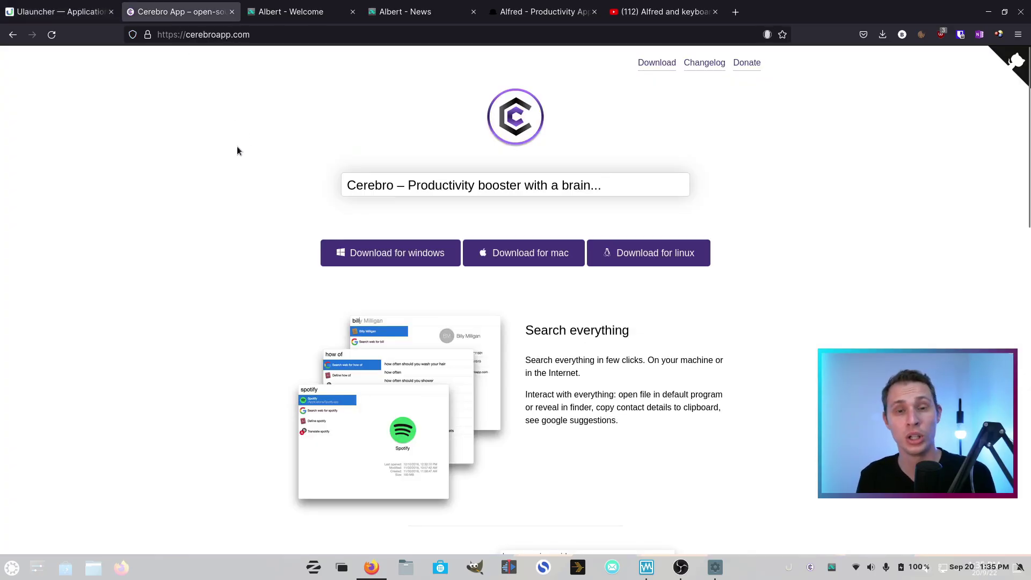
left_click(86, 16)
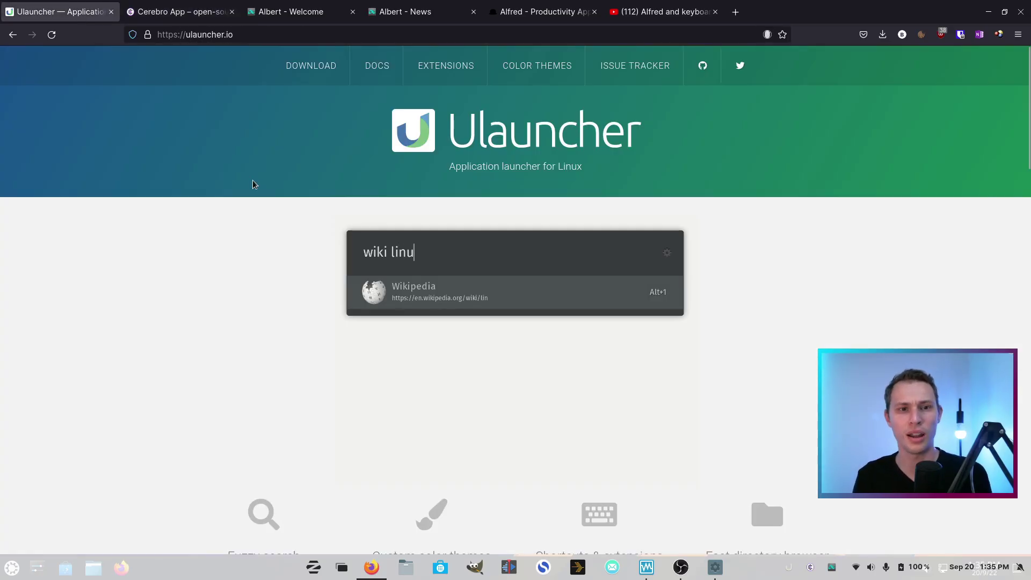
scroll(333, 295, "down", 5)
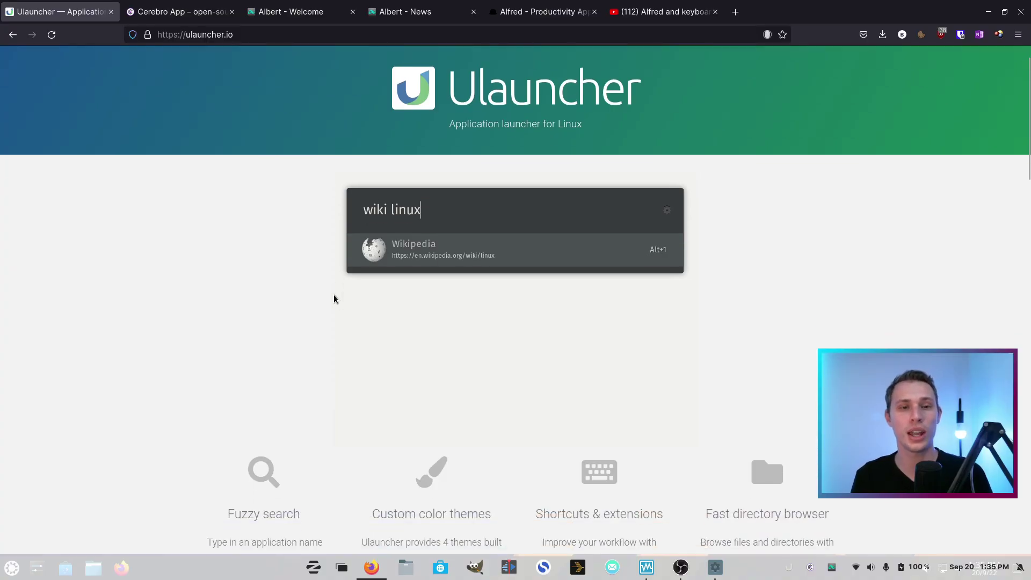
scroll(322, 269, "down", 1)
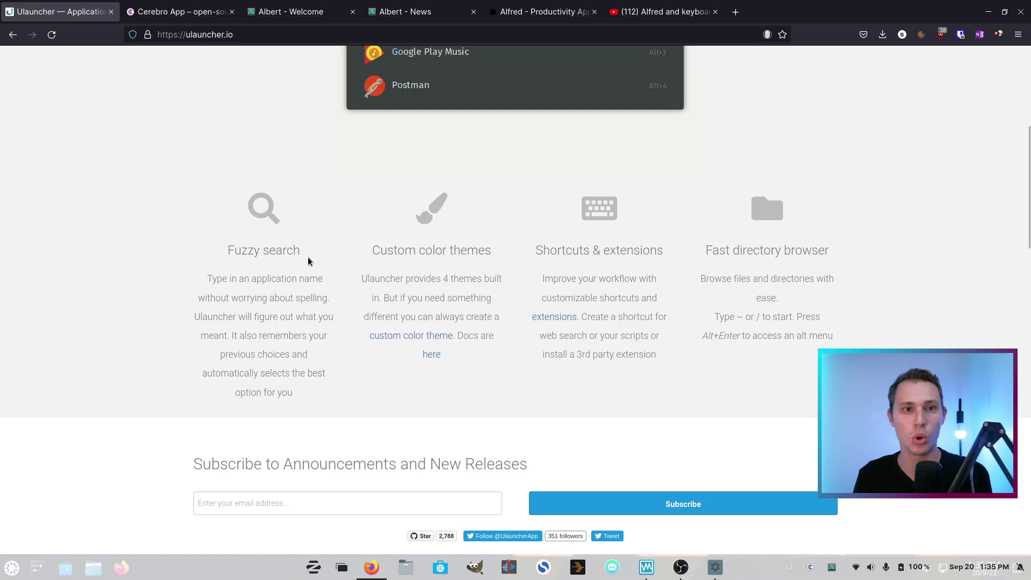
scroll(308, 258, "up", 5)
scroll(307, 260, "up", 1)
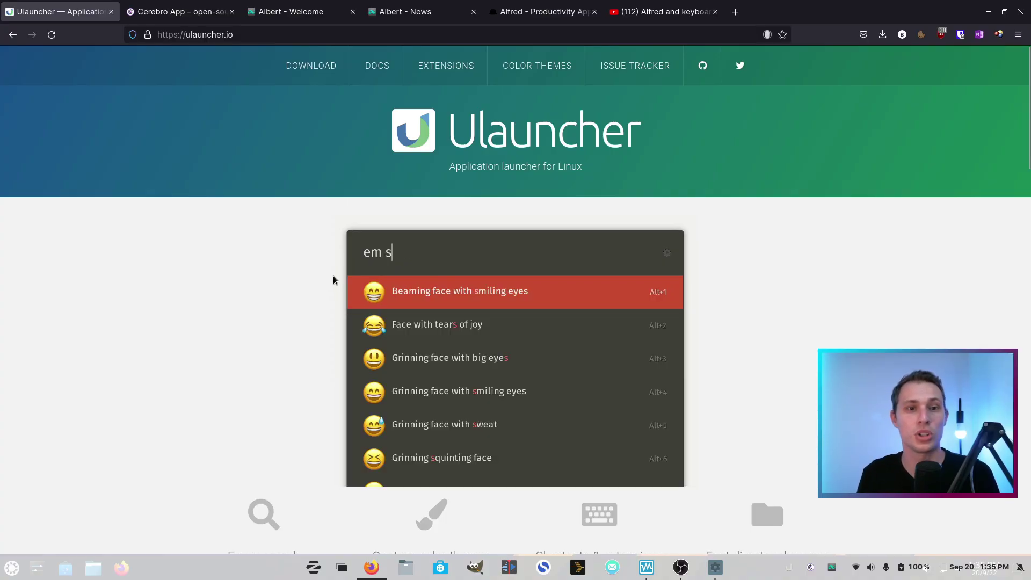
scroll(297, 282, "down", 5)
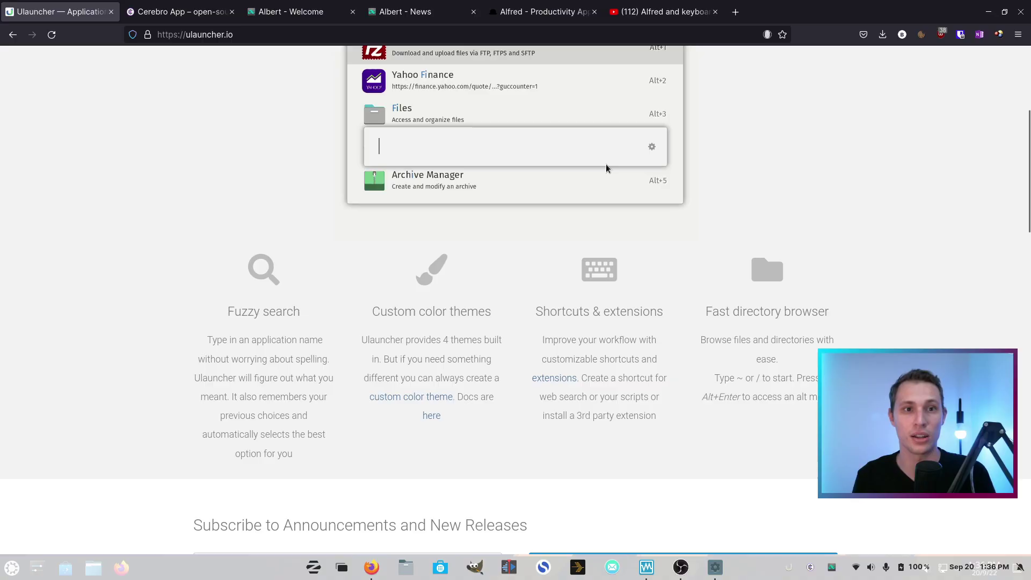
- Show the desktop and search 'firef' in Ulauncher via Ctrl+Space
key("super+d")
key("ctrl+space")
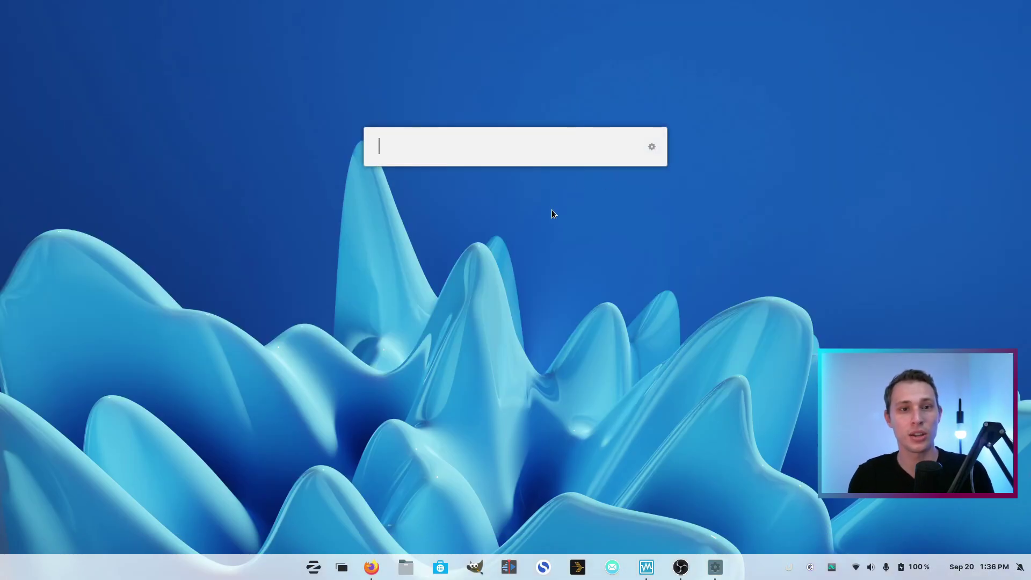
type("firef")
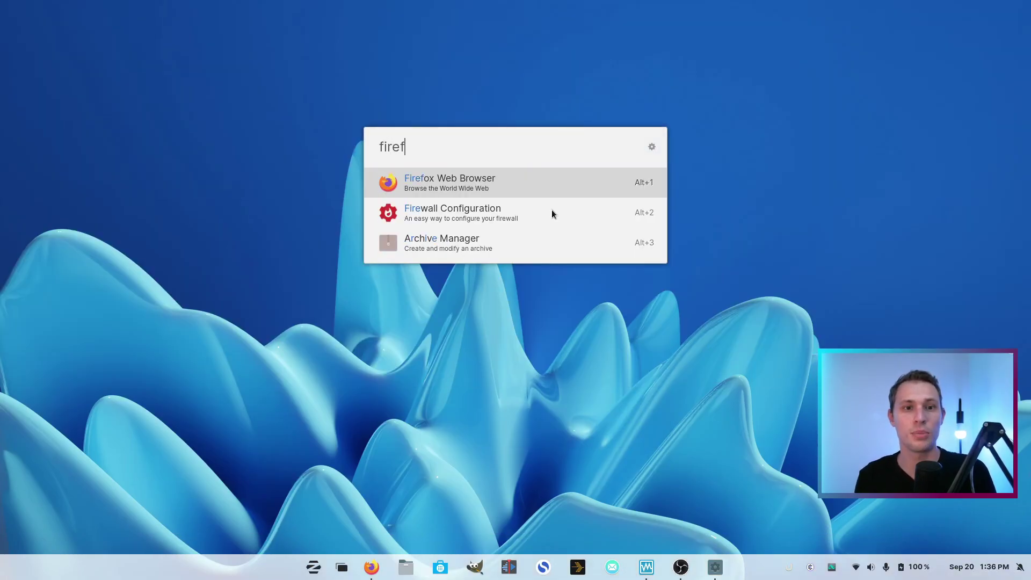
- Open Ulauncher's preferences on Extensions and start adding an extension by URL
left_click(651, 148)
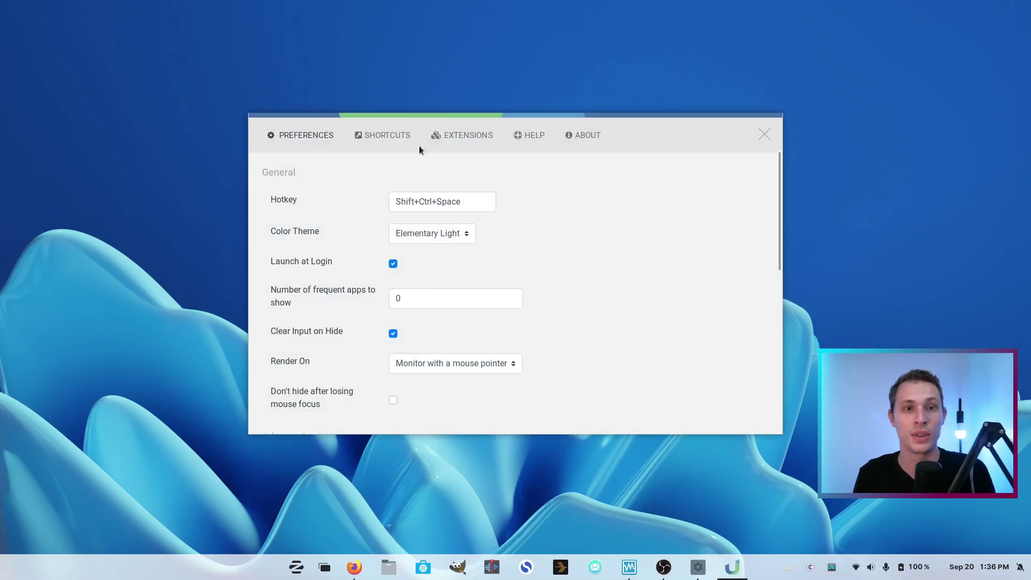
left_click(452, 148)
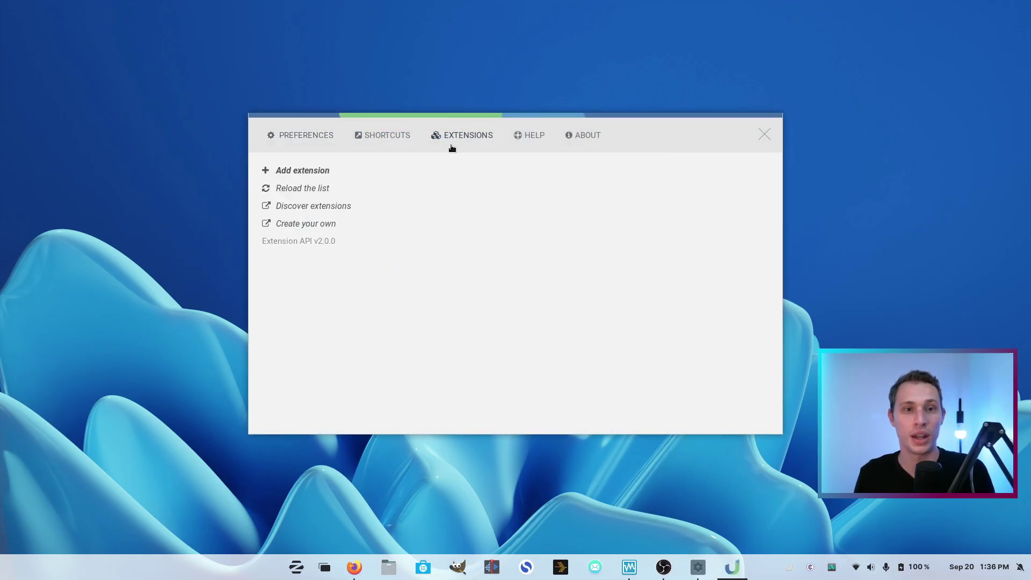
left_click(314, 175)
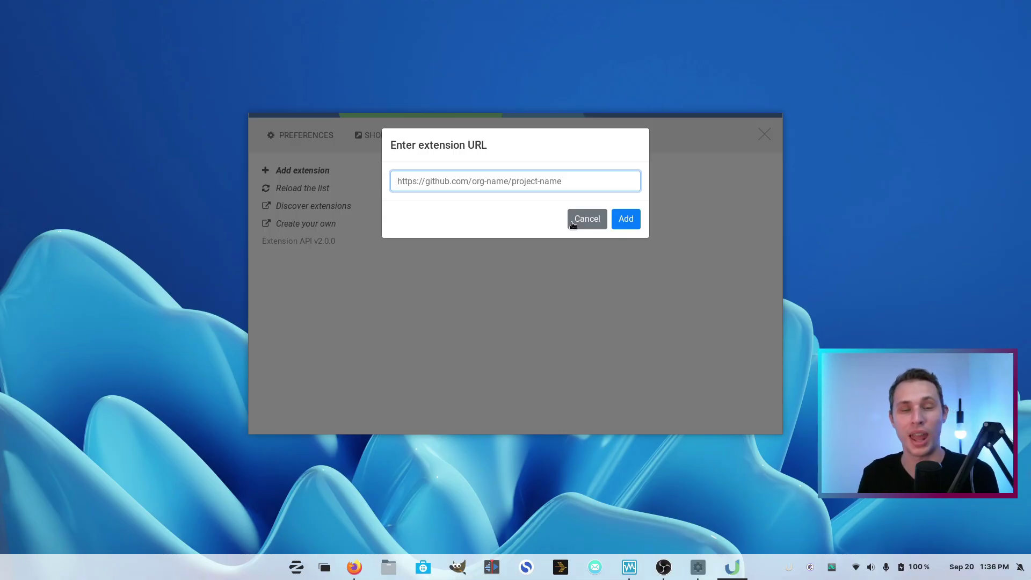
- Return to Firefox and open the EXTENSIONS directory at ext.ulauncher.io
left_click(354, 567)
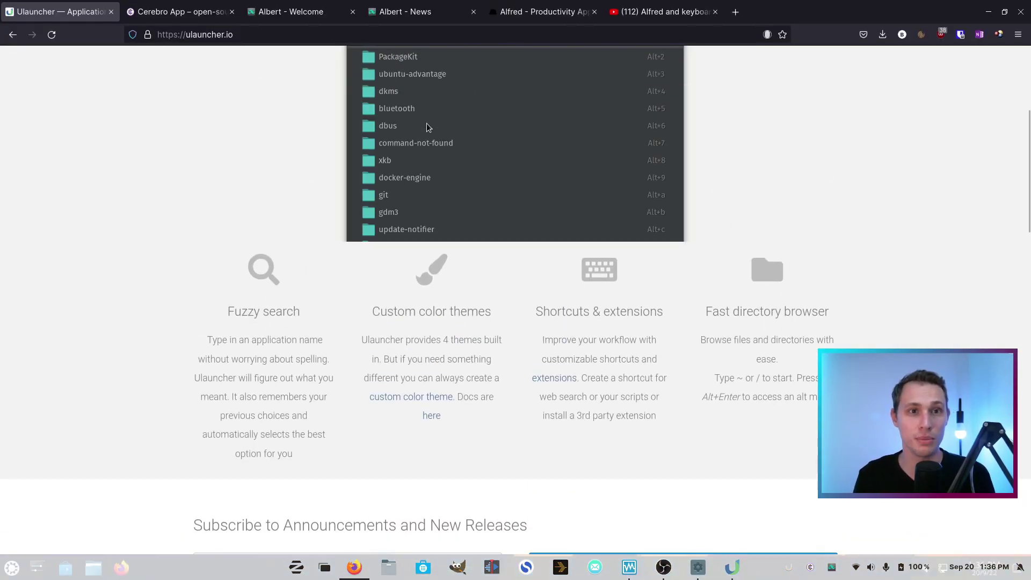
scroll(231, 263, "up", 5)
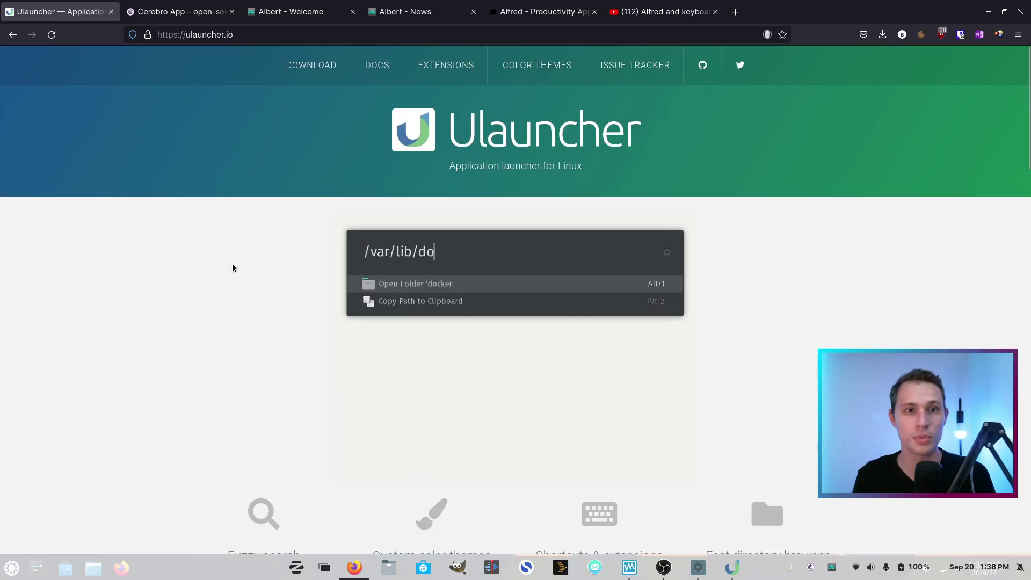
left_click(460, 65)
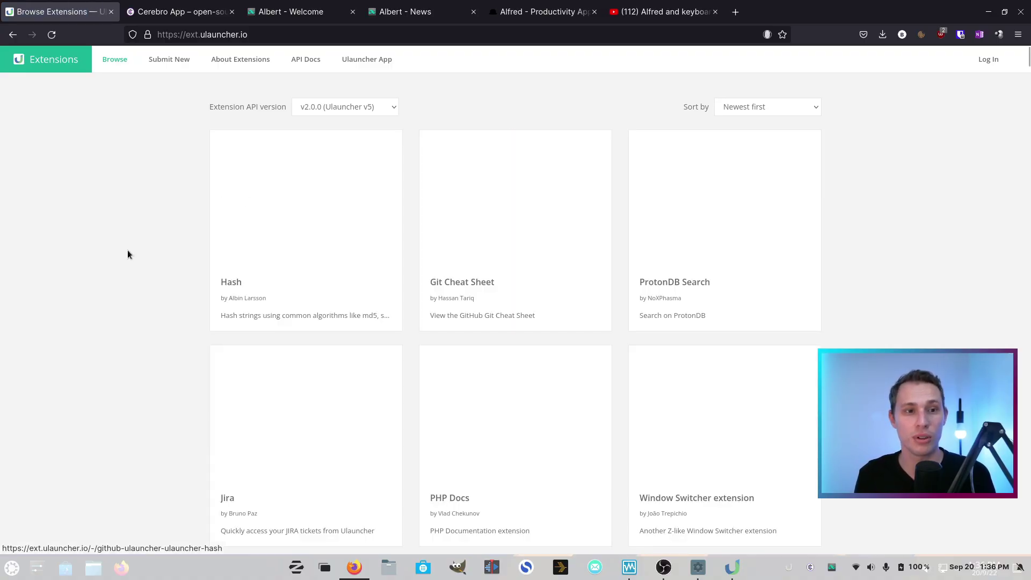
- Scroll the gallery past Tmux, Faker and NordVPN to Coingecko and Mullvad, then summon Ulauncher with Shift+Ctrl+Space
scroll(225, 279, "down", 1)
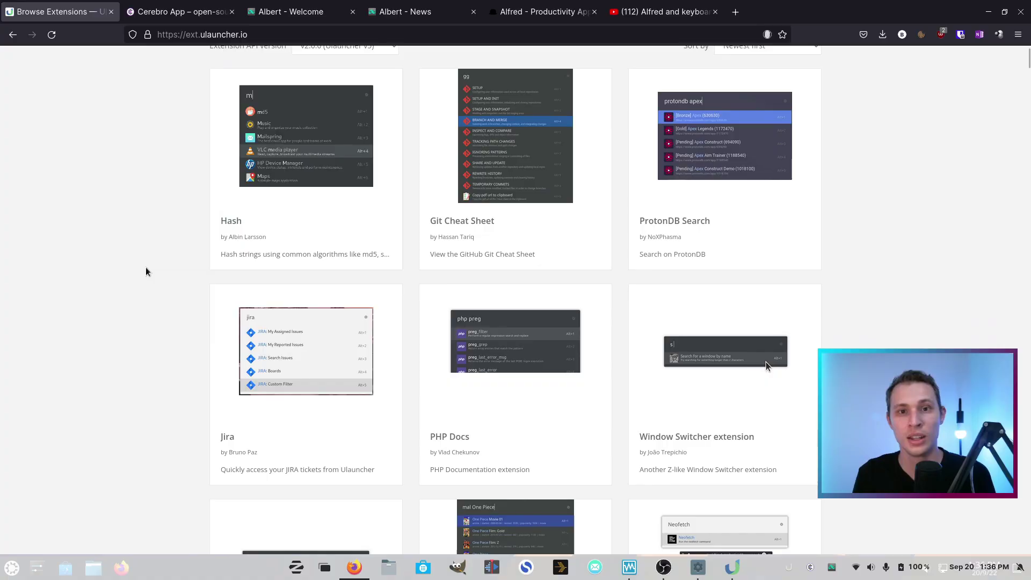
scroll(803, 379, "down", 12)
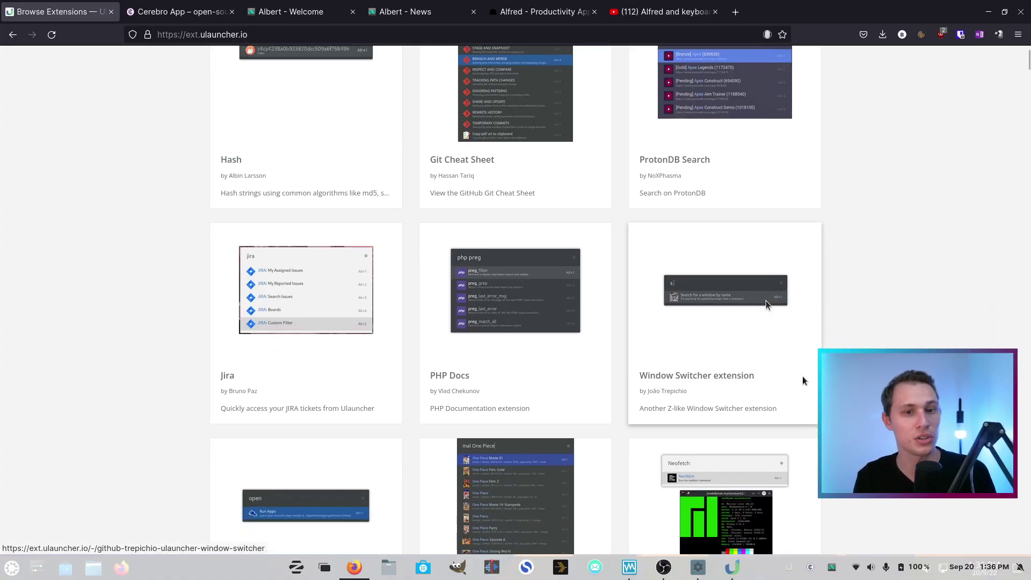
scroll(888, 348, "down", 5)
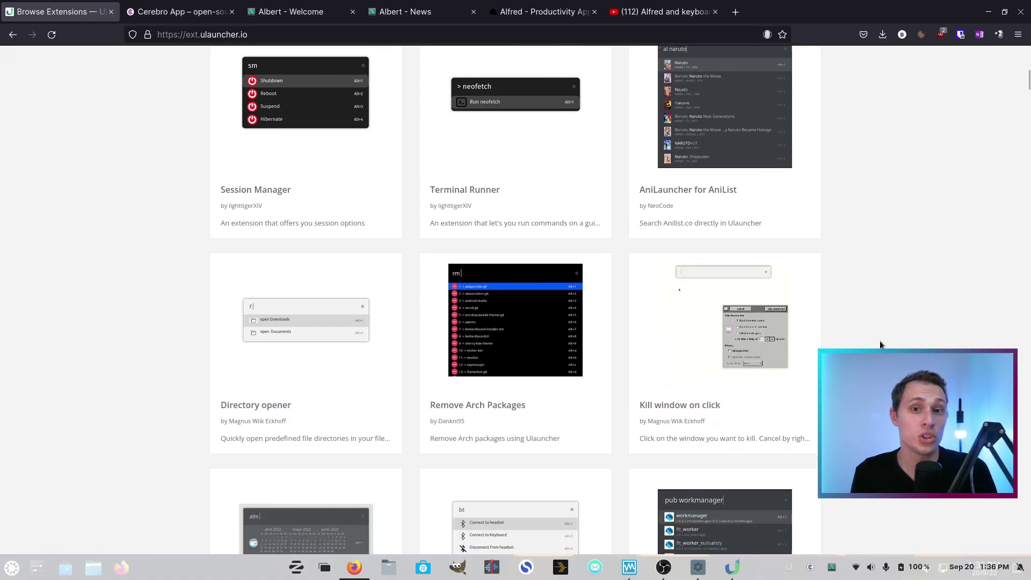
scroll(875, 340, "down", 8)
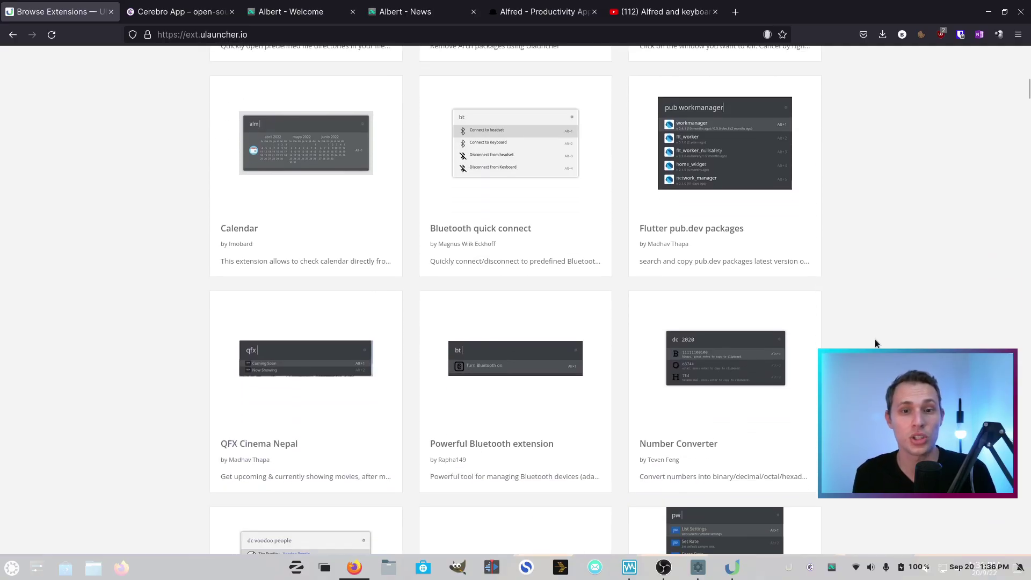
scroll(874, 341, "down", 15)
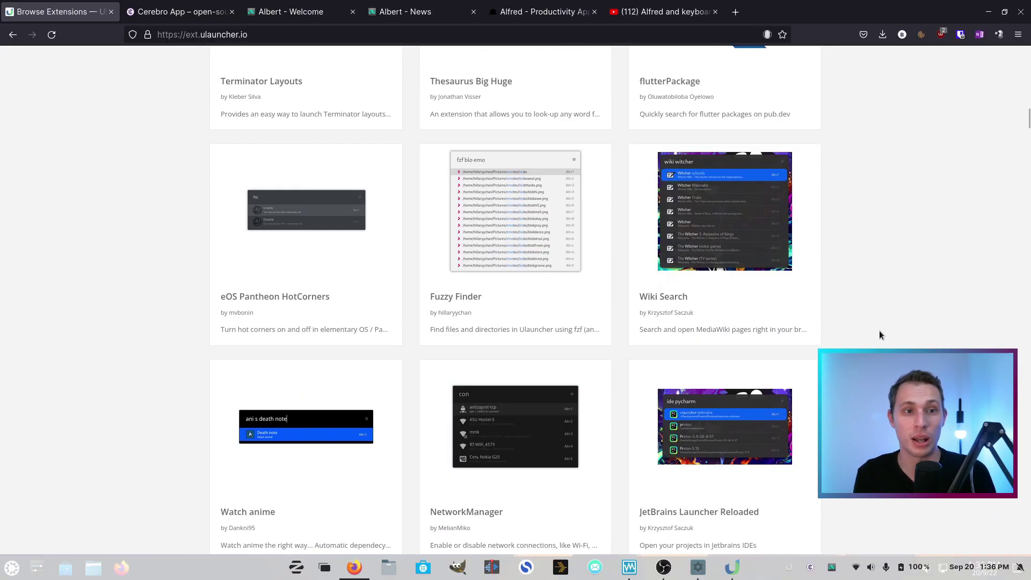
scroll(879, 334, "down", 9)
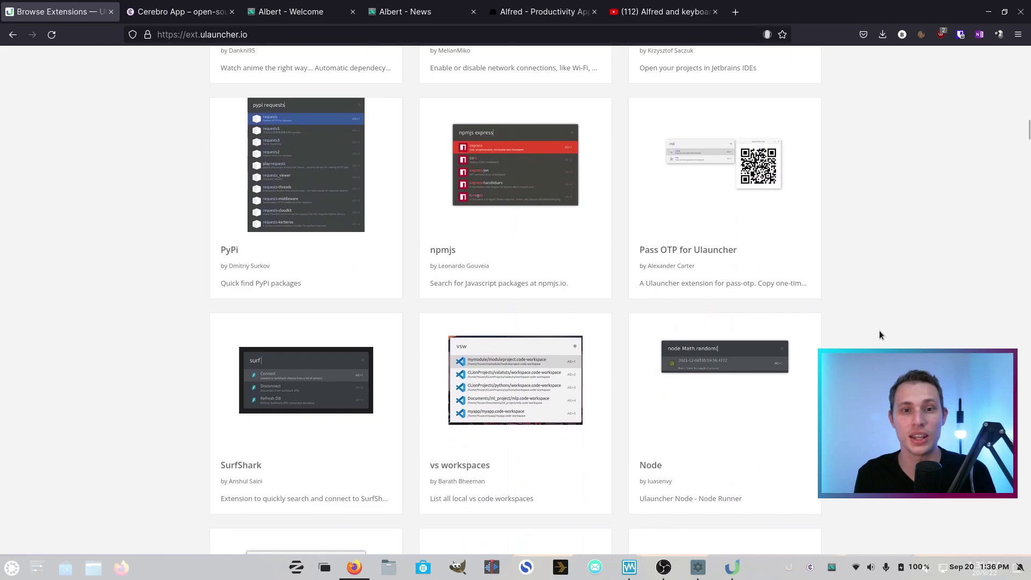
scroll(878, 335, "down", 7)
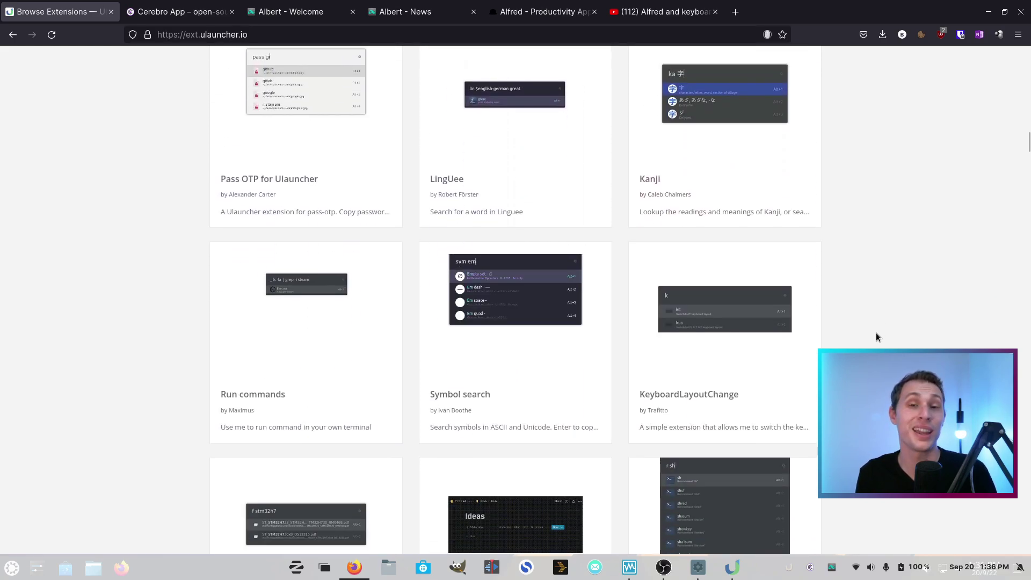
scroll(875, 337, "down", 4)
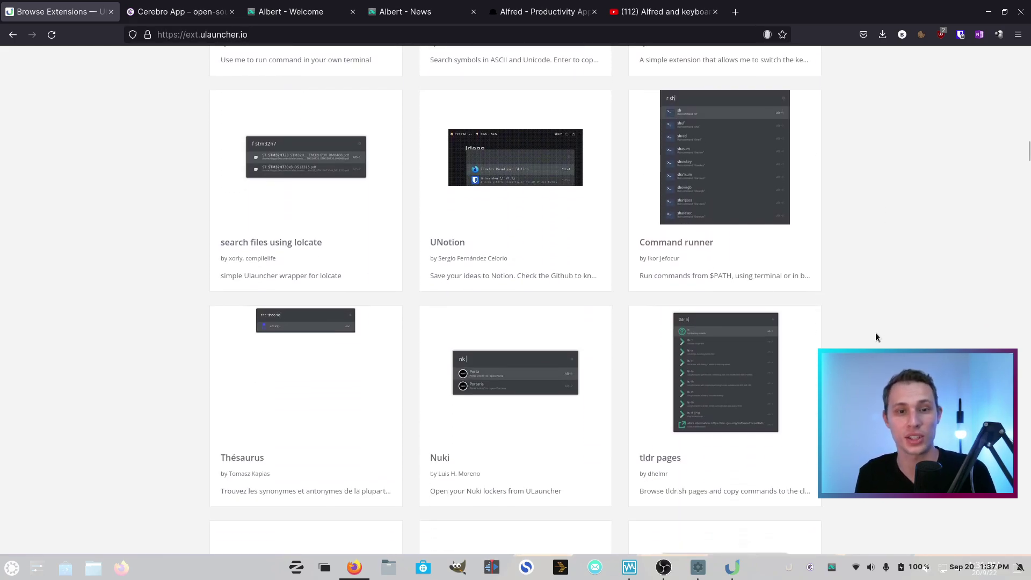
scroll(875, 336, "down", 2)
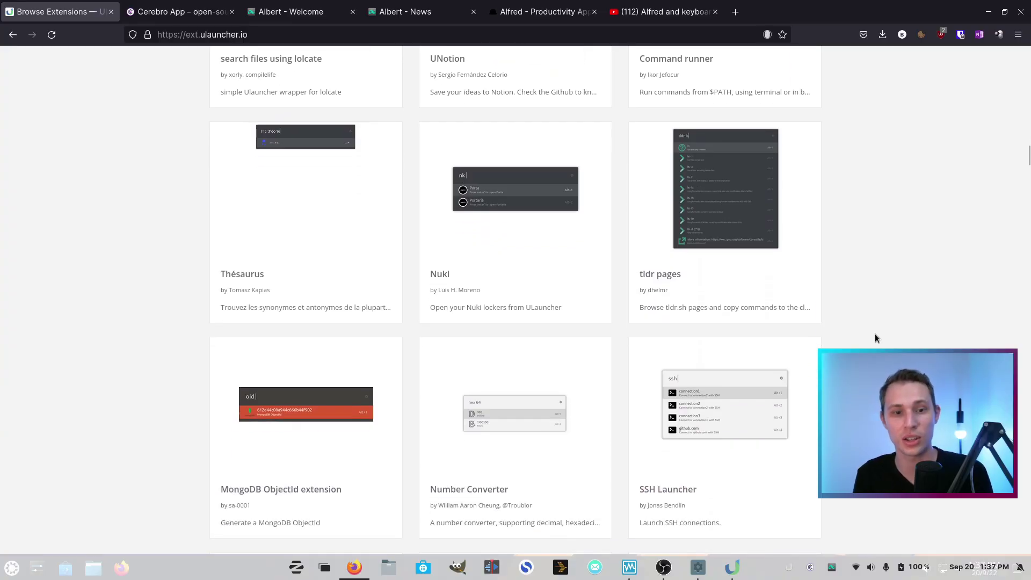
scroll(875, 337, "down", 7)
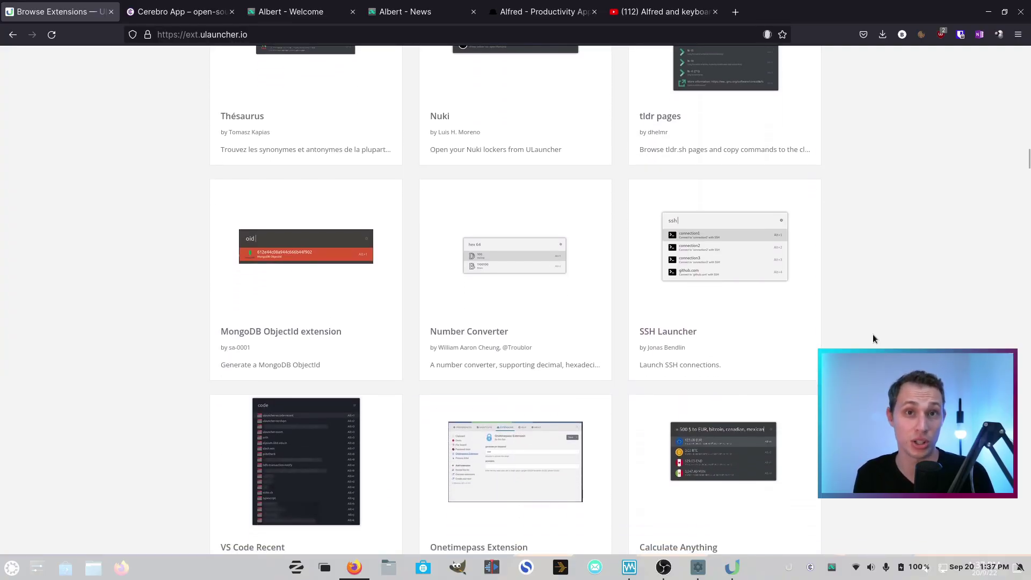
scroll(872, 338, "down", 4)
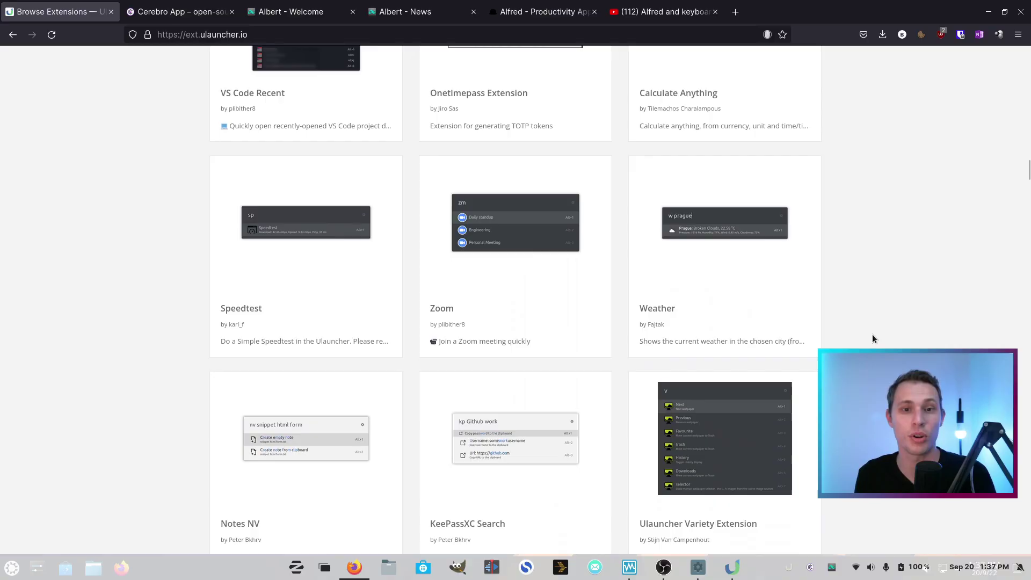
scroll(872, 339, "down", 3)
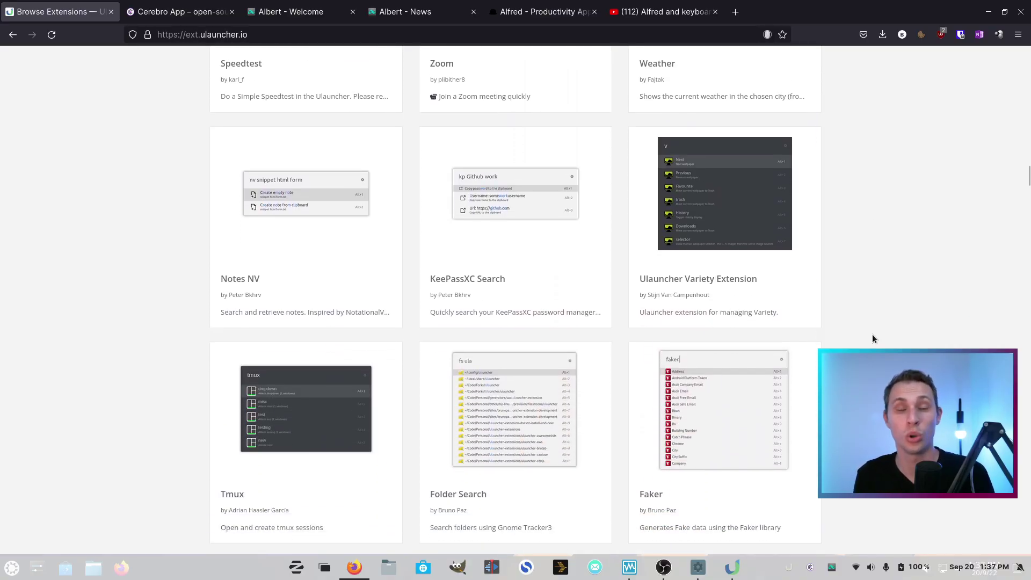
scroll(872, 337, "down", 2)
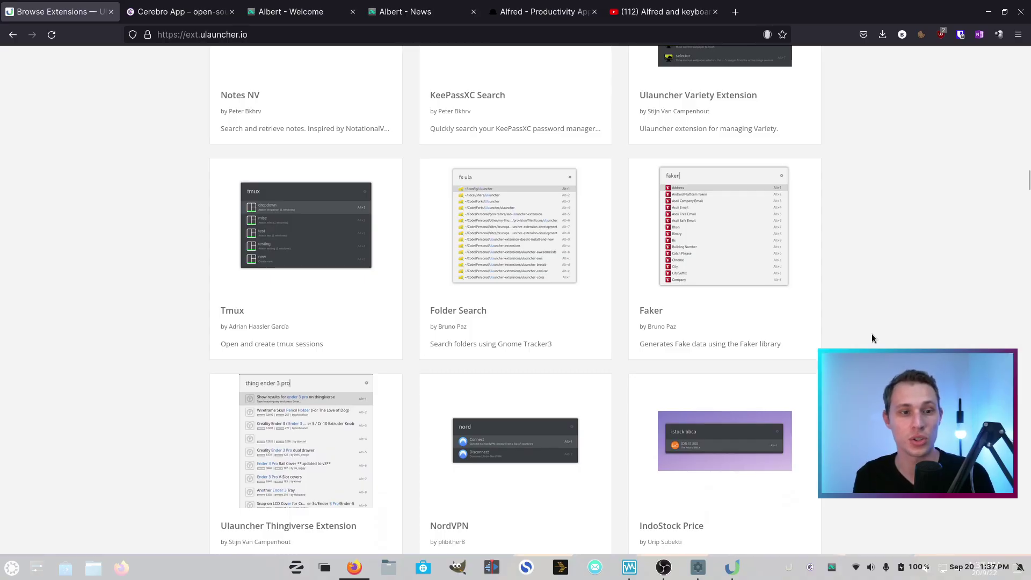
scroll(872, 337, "down", 3)
scroll(874, 335, "down", 10)
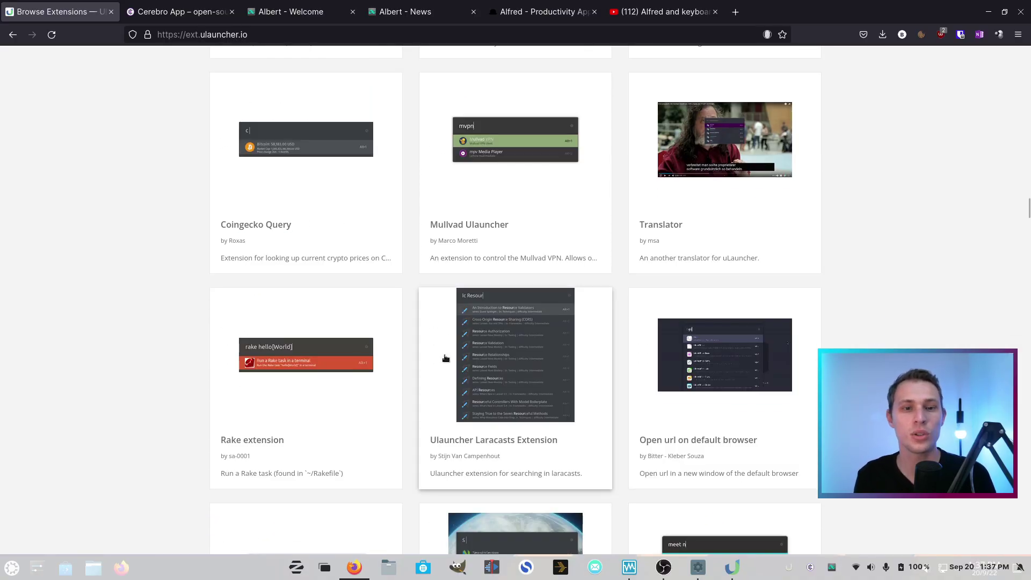
key("shift+ctrl+space")
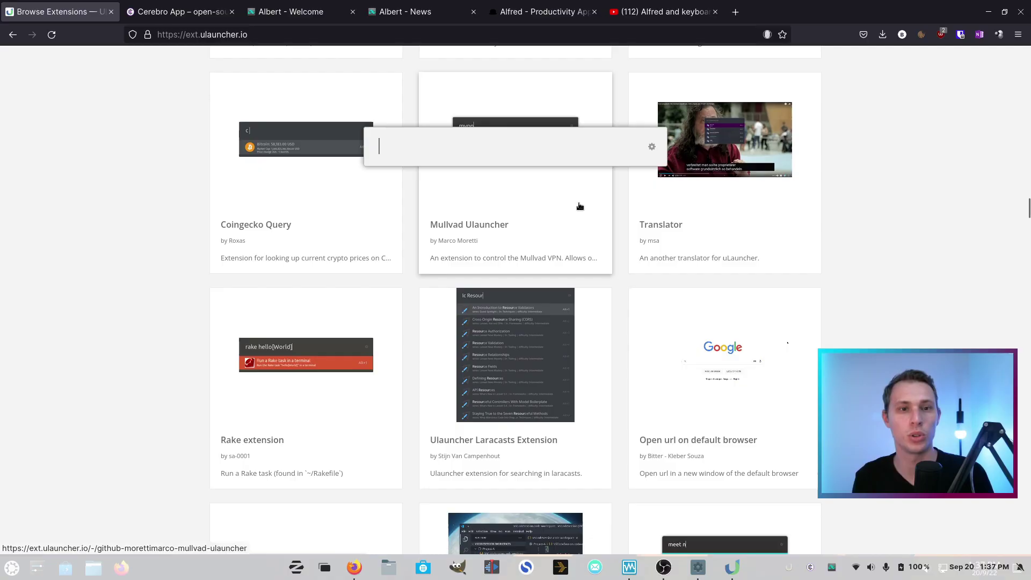
- Open Ulauncher preferences, check the color themes keeping Elementary Light, and scroll the settings
left_click(647, 150)
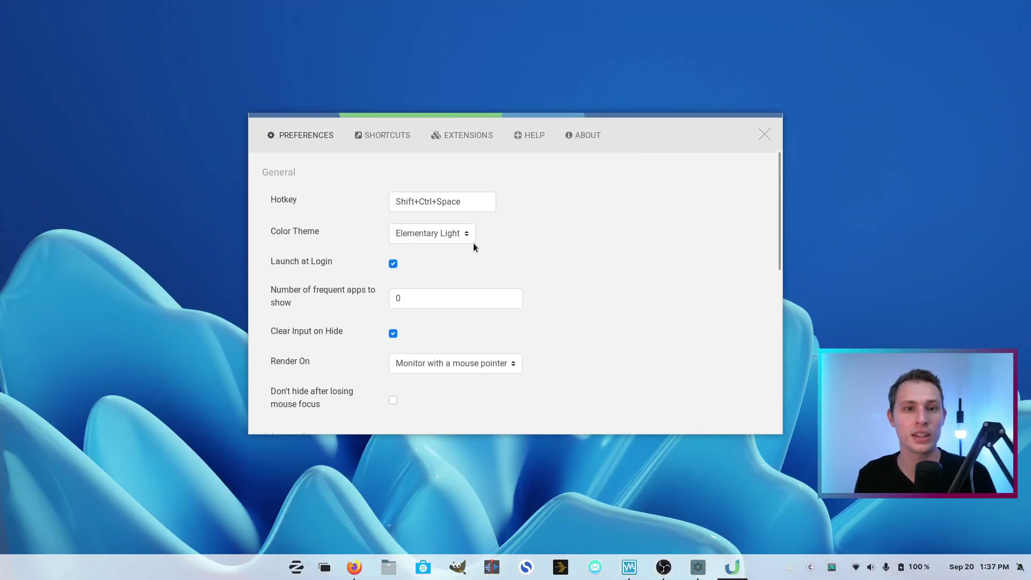
left_click(455, 238)
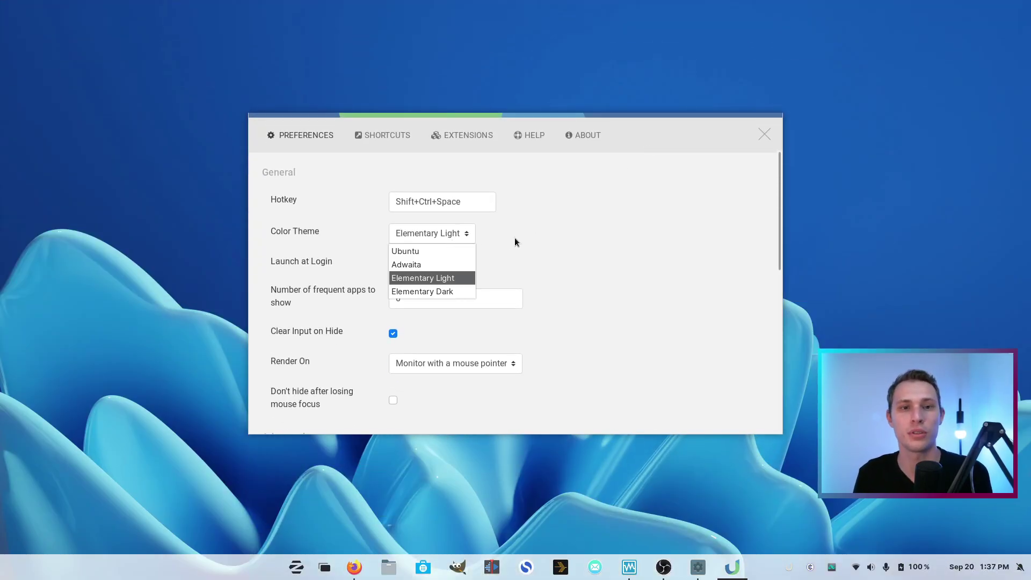
left_click(585, 240)
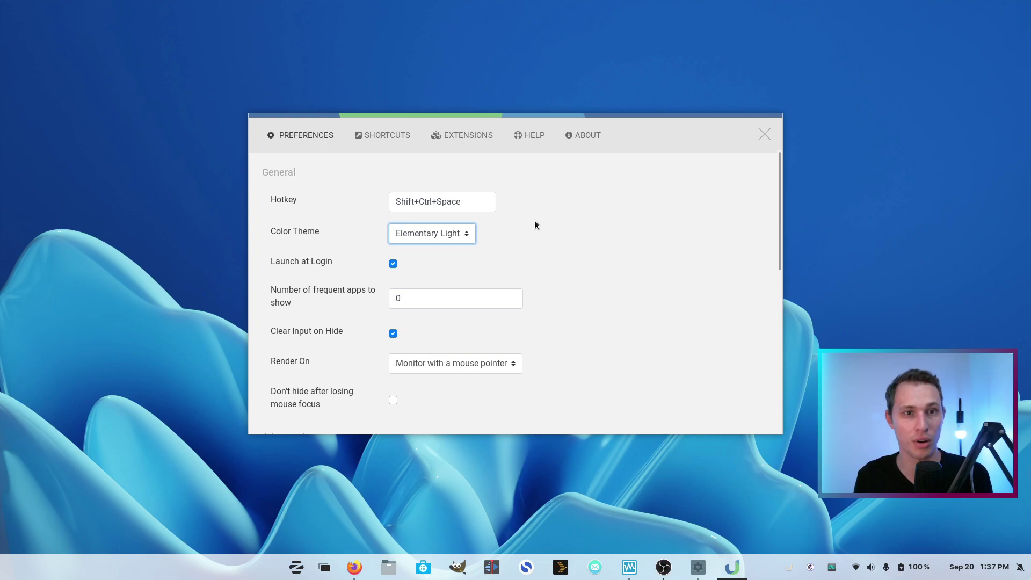
scroll(530, 307, "down", 8)
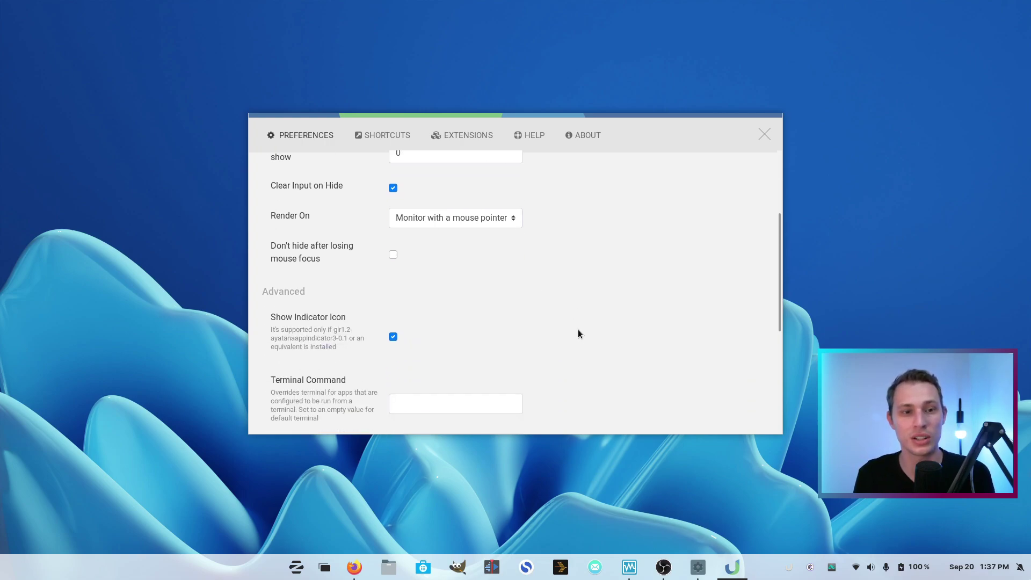
scroll(660, 310, "down", 1)
scroll(673, 316, "up", 10)
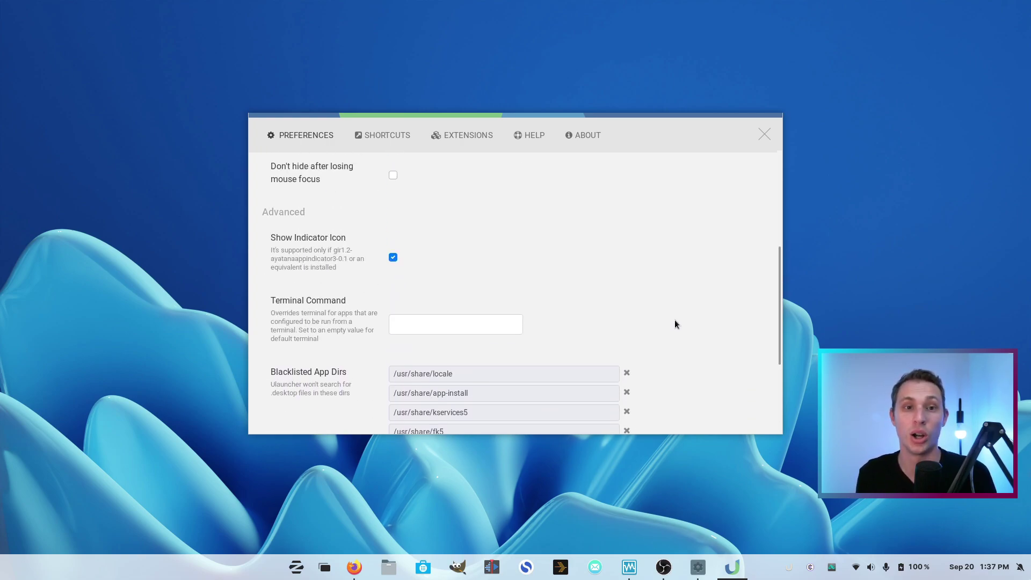
- Close Ulauncher preferences, show the 'Albert - Welcome' tab, and summon Albert with Ctrl+Space
left_click(763, 136)
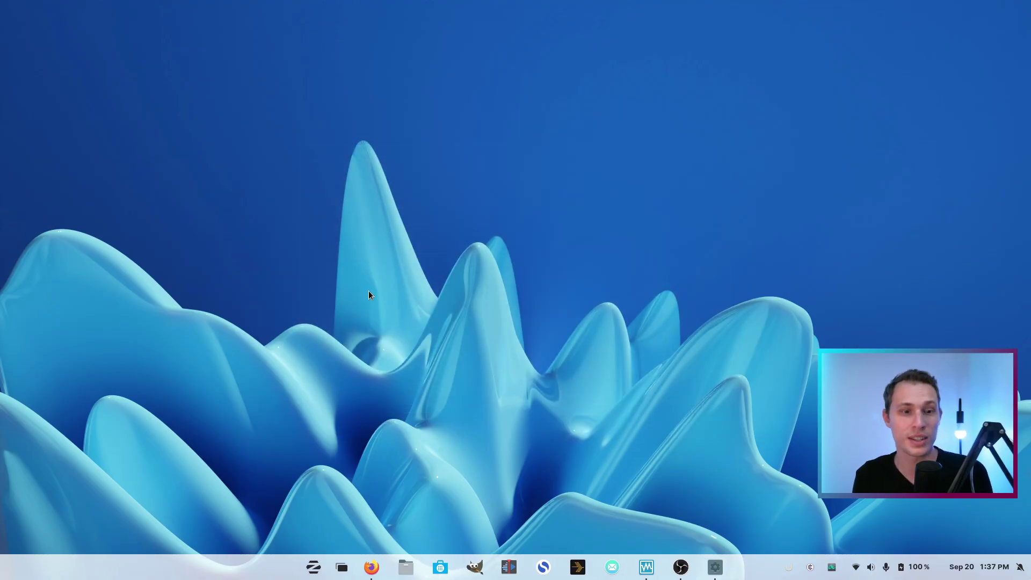
left_click(371, 567)
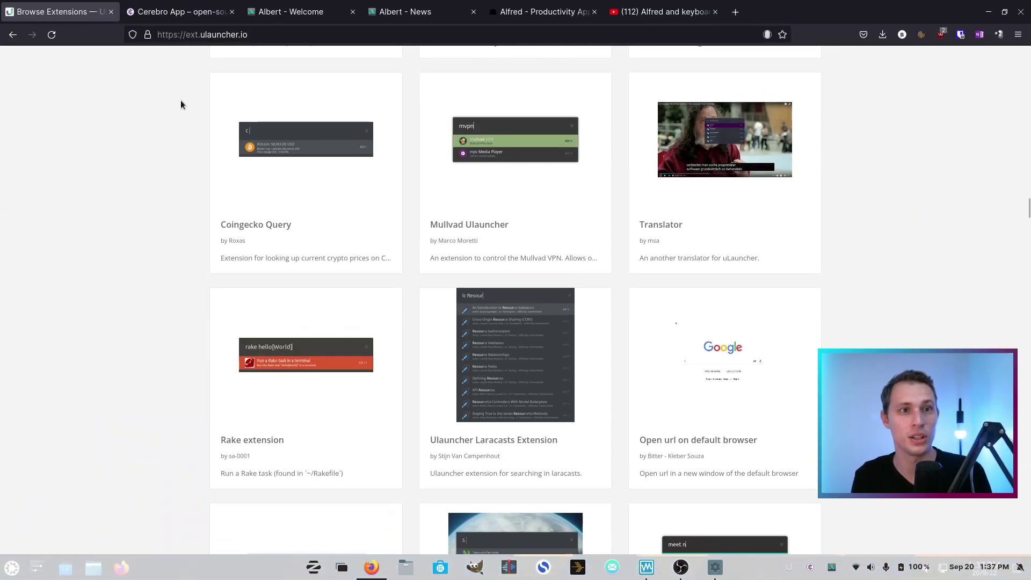
left_click(267, 5)
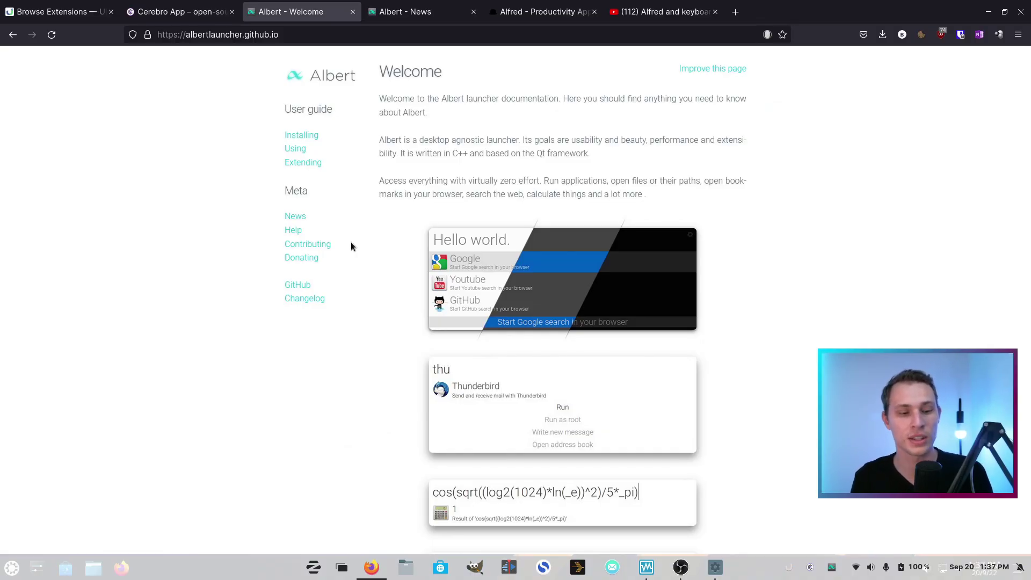
key("ctrl+space")
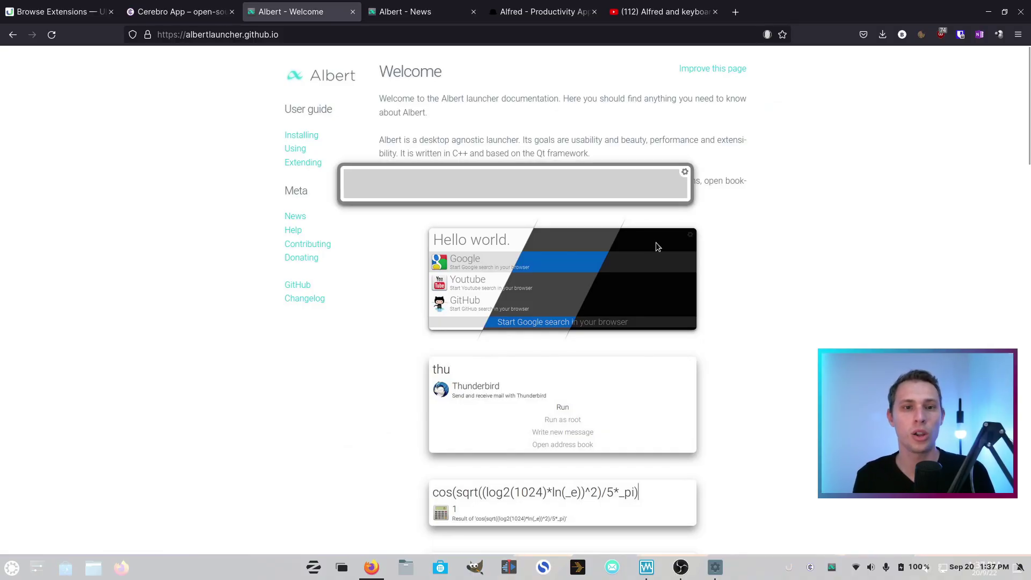
- Open Albert's settings and switch between the General and Extensions tabs
left_click(683, 173)
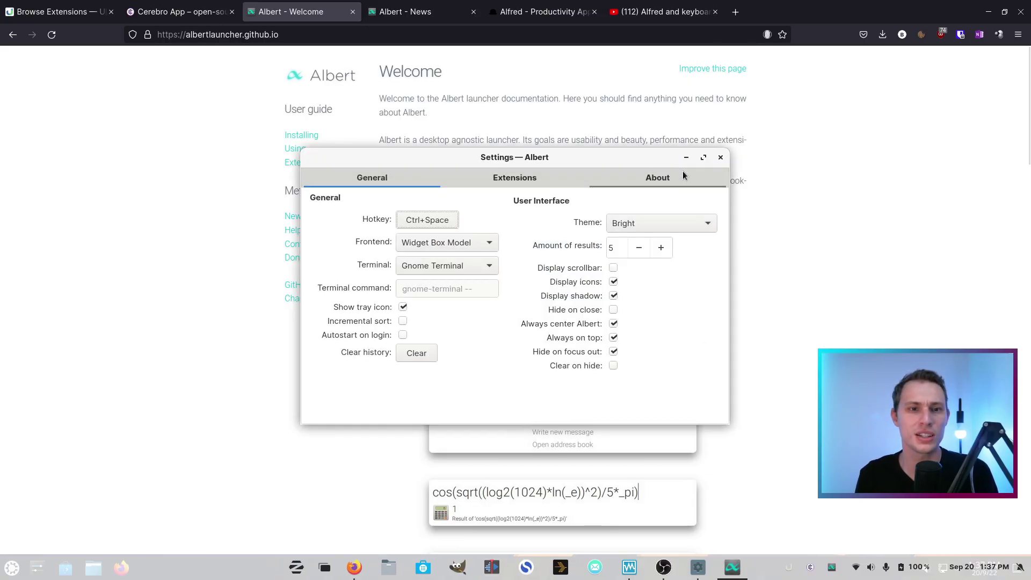
left_click(499, 181)
left_click(367, 179)
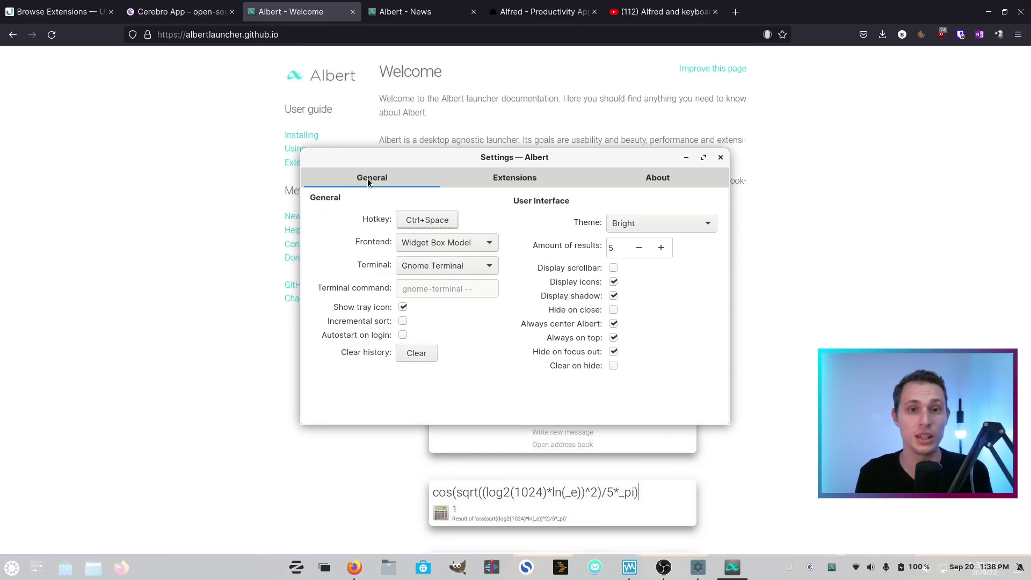
left_click(514, 177)
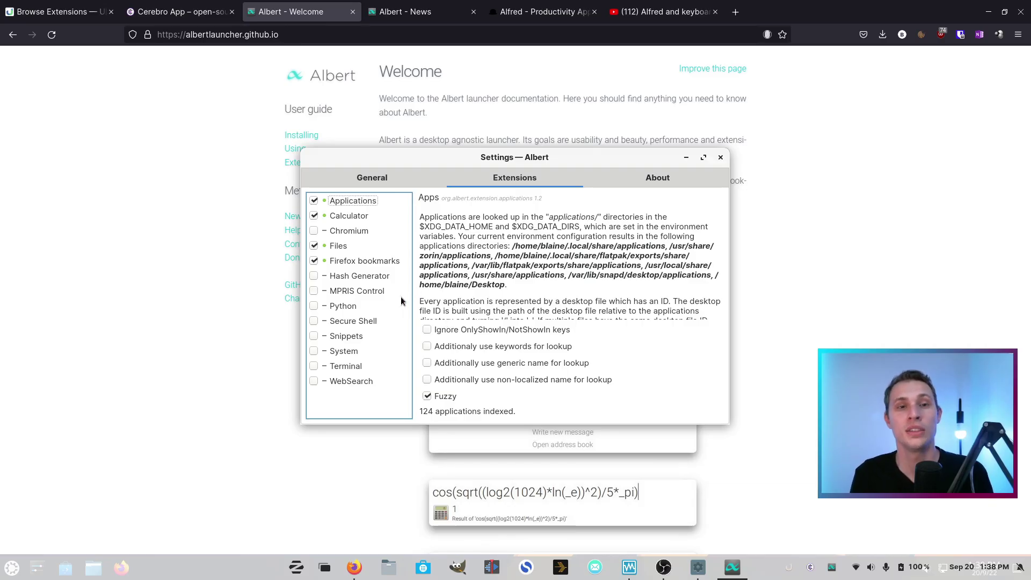
- Close Albert settings and open the Extending documentation page in a new tab
left_click(251, 207)
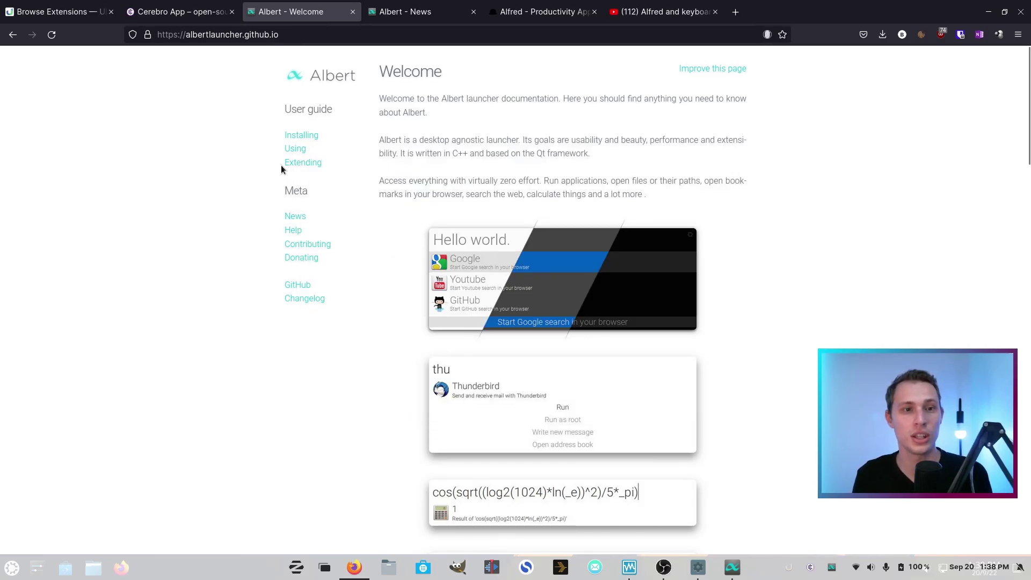
middle_click(297, 162)
left_click(424, 11)
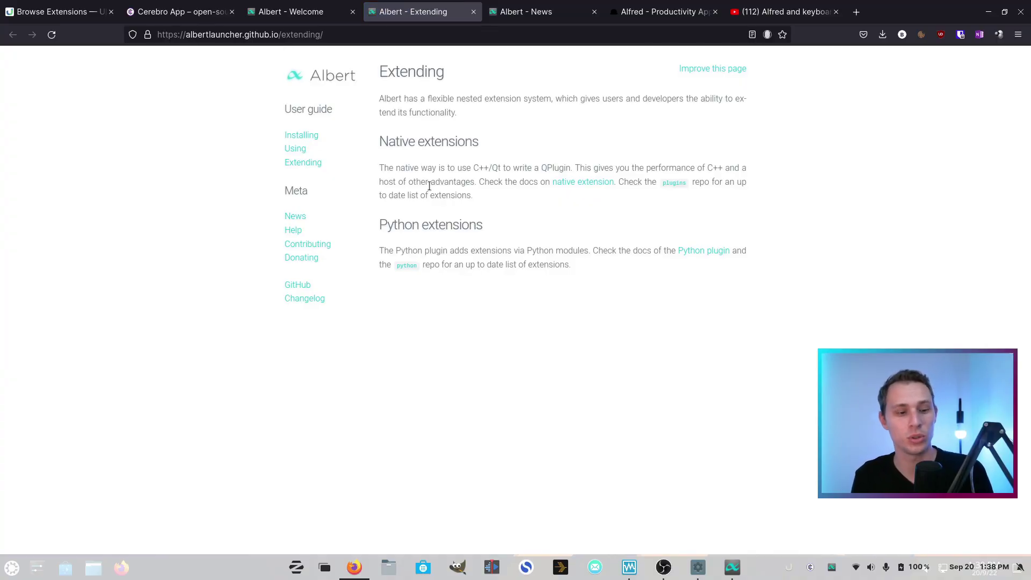
- Summon Albert, query 'fire', '/' and '~' in turn, then calculate 12+1
key("ctrl+space")
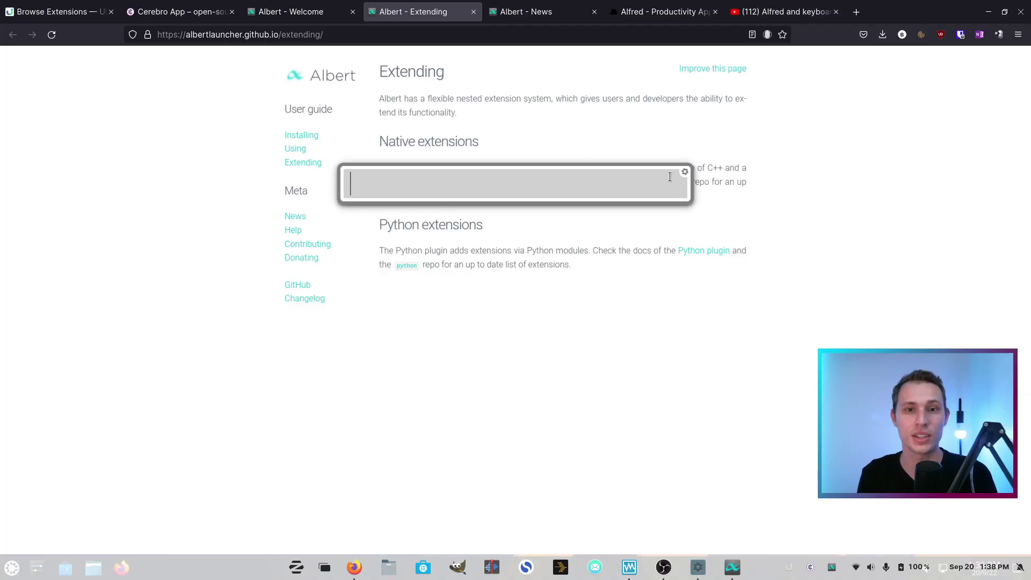
type("fire")
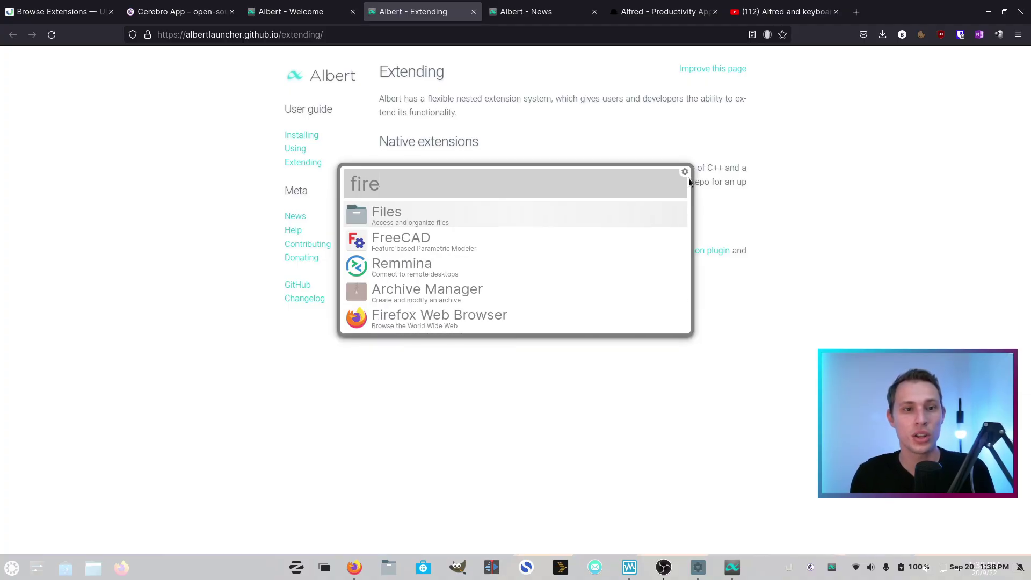
key("BackSpace")
key("BackSpace")
key("BackSpace")
key("BackSpace")
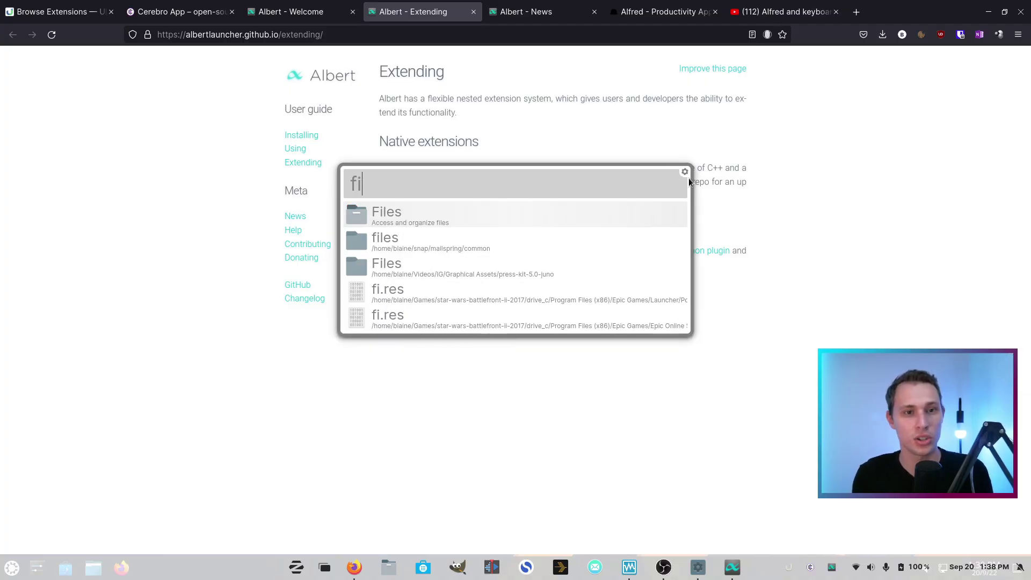
type("/")
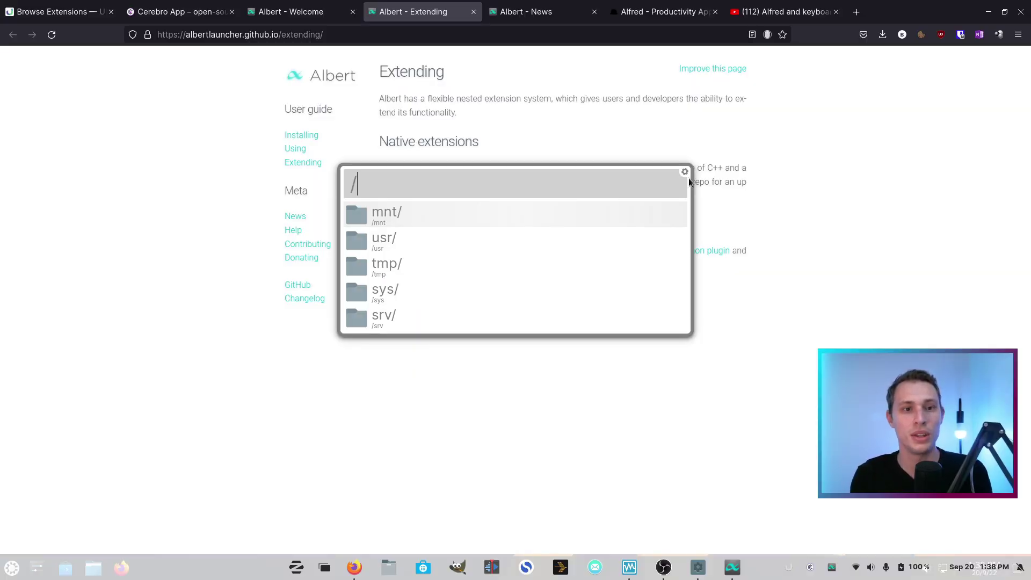
key("BackSpace")
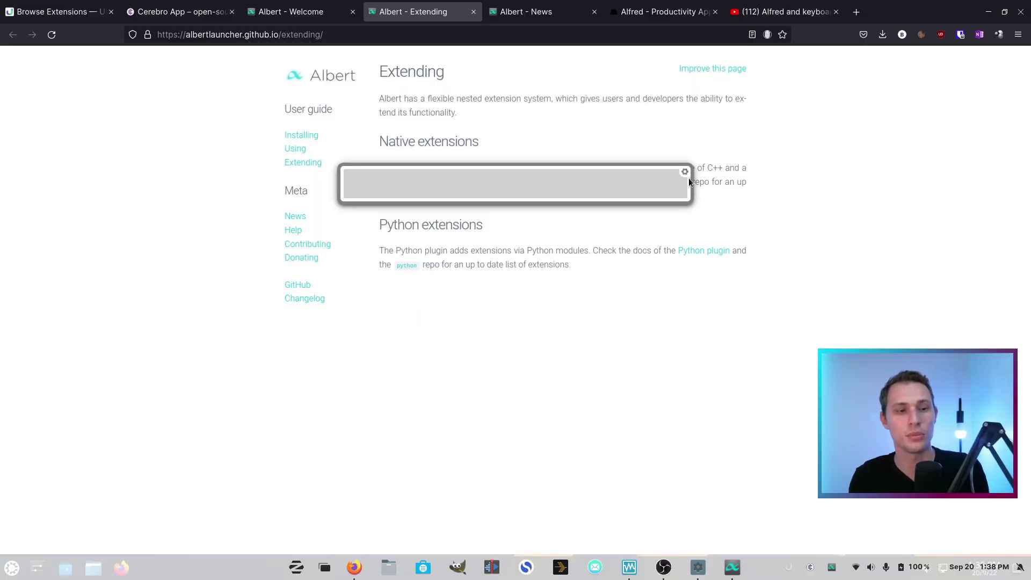
type("~")
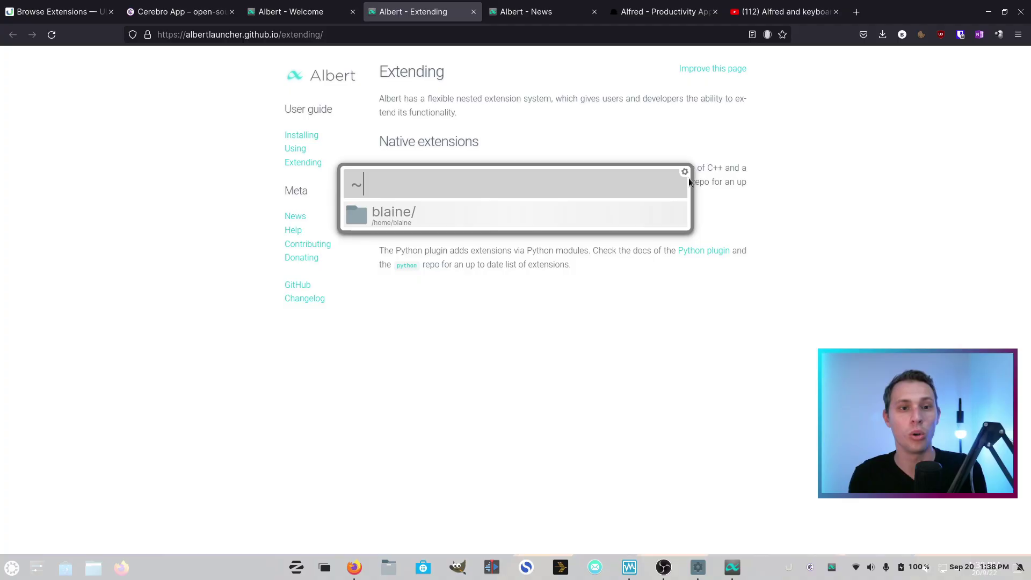
key("BackSpace")
type("12")
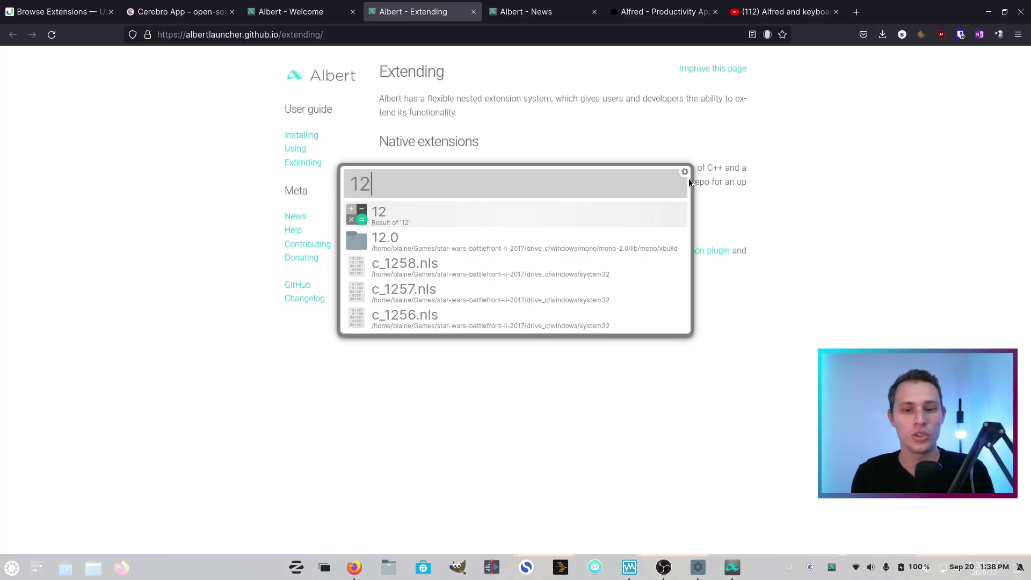
type("+1")
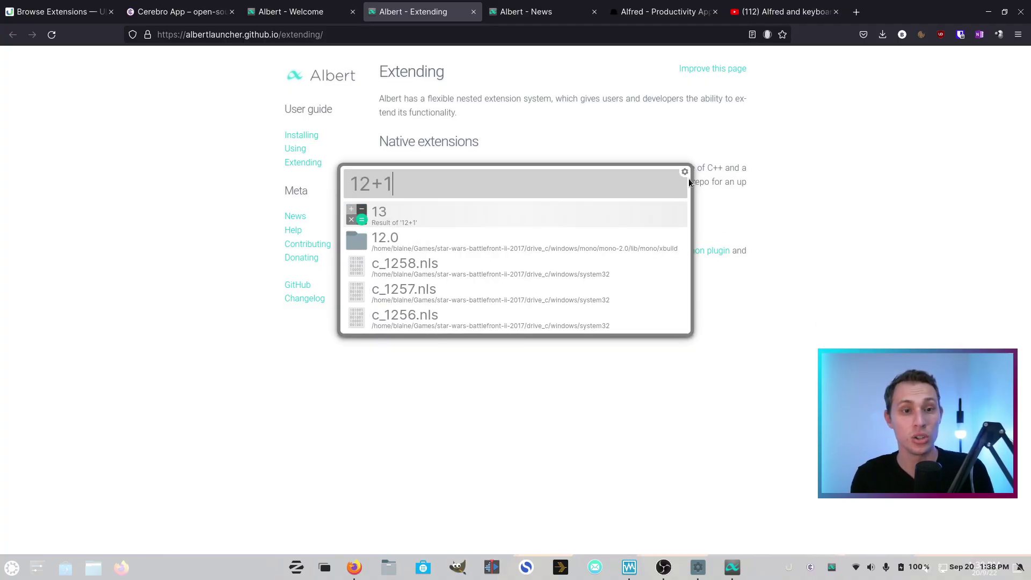
- Bring up Albert's settings and look through its About information for version 0.17.3
left_click(685, 174)
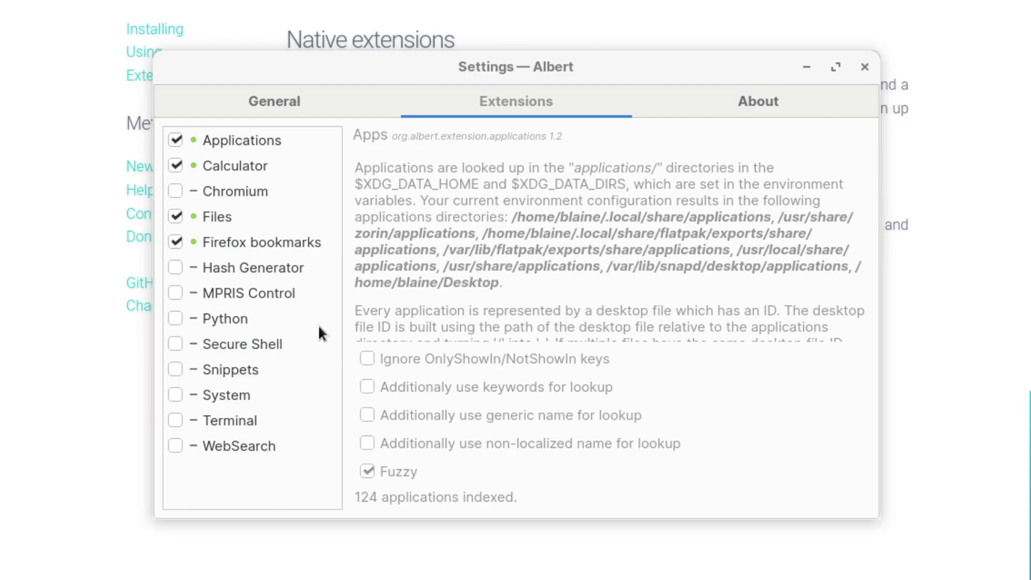
left_click(395, 67)
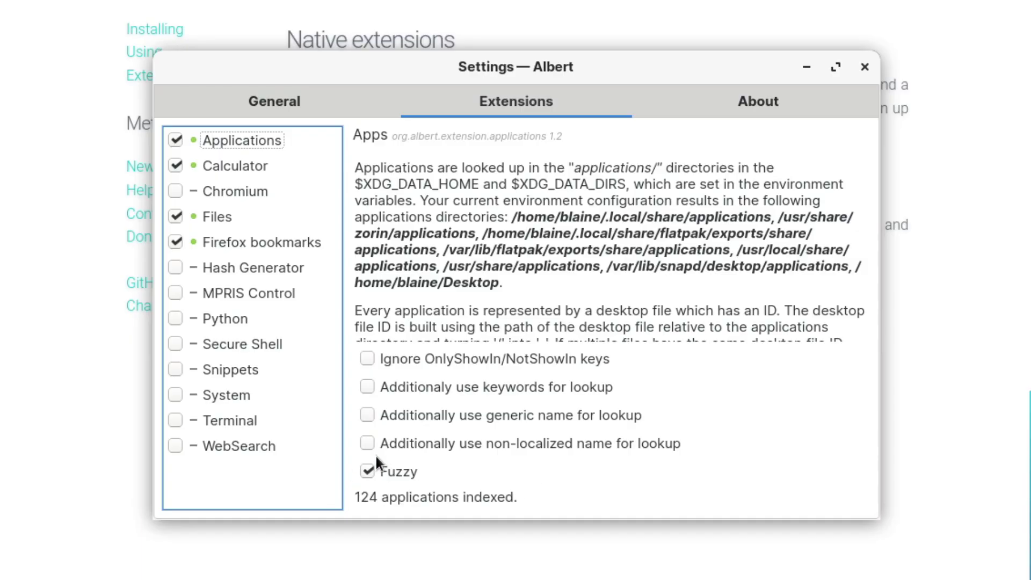
scroll(555, 99, "down", 1)
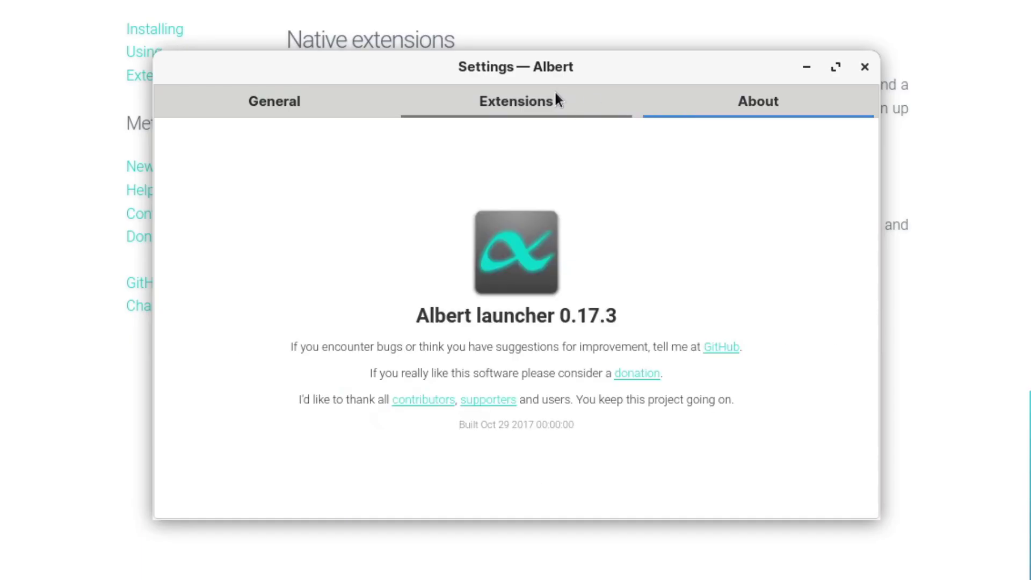
scroll(558, 91, "up", 1)
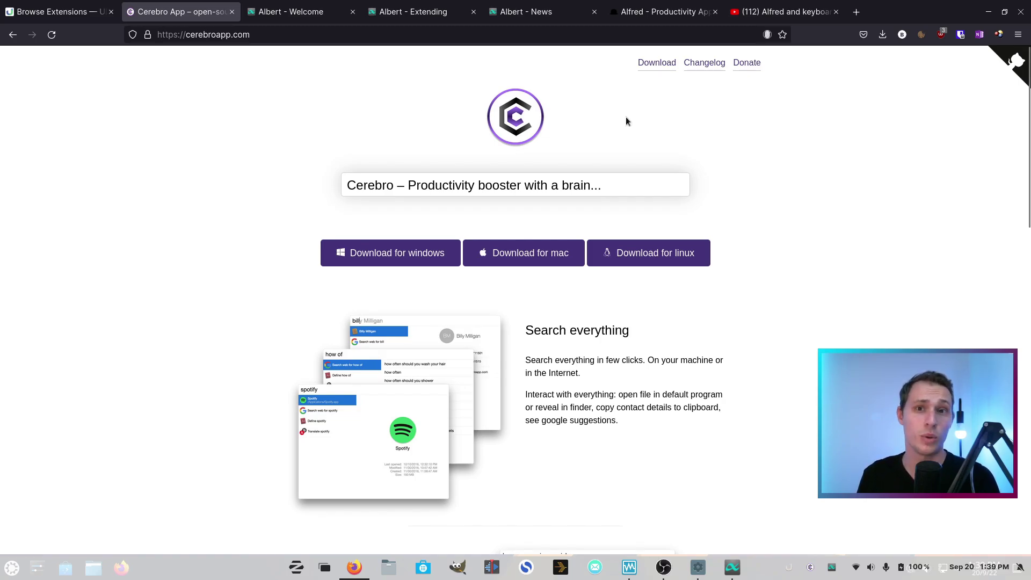
- Search the web for 'powertoys' in a new Firefox tab
left_click(855, 12)
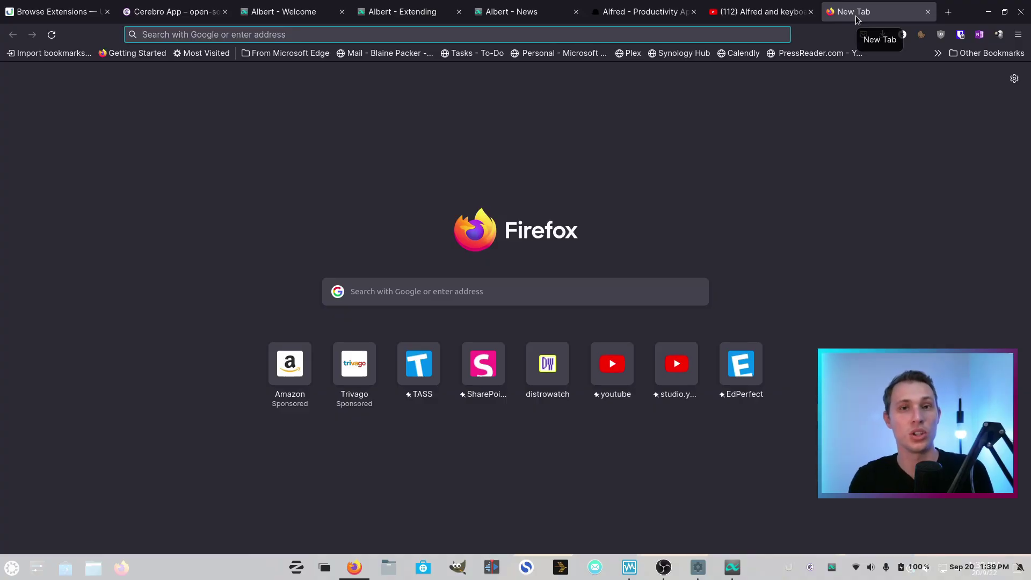
type("powertoys")
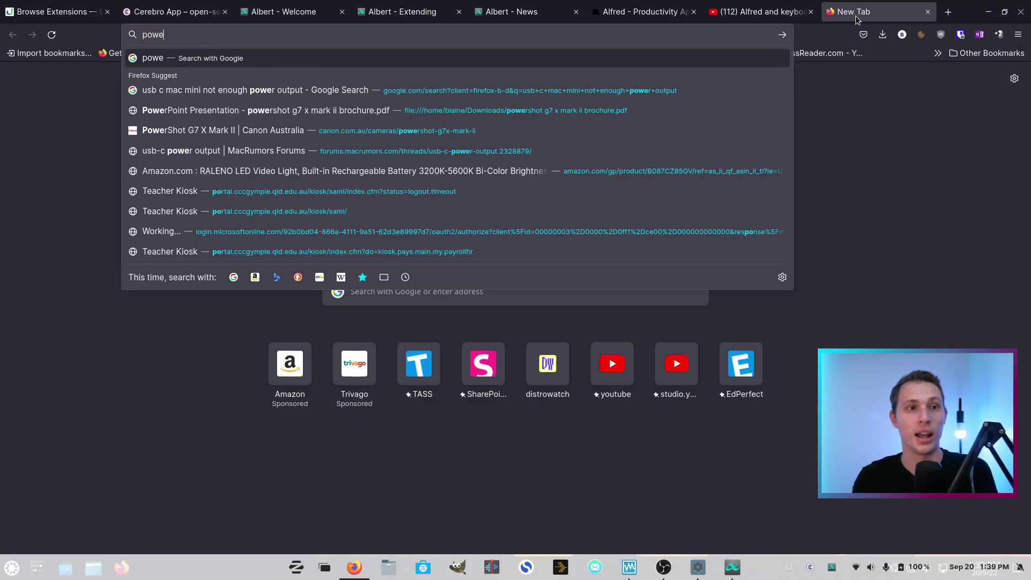
key("Return")
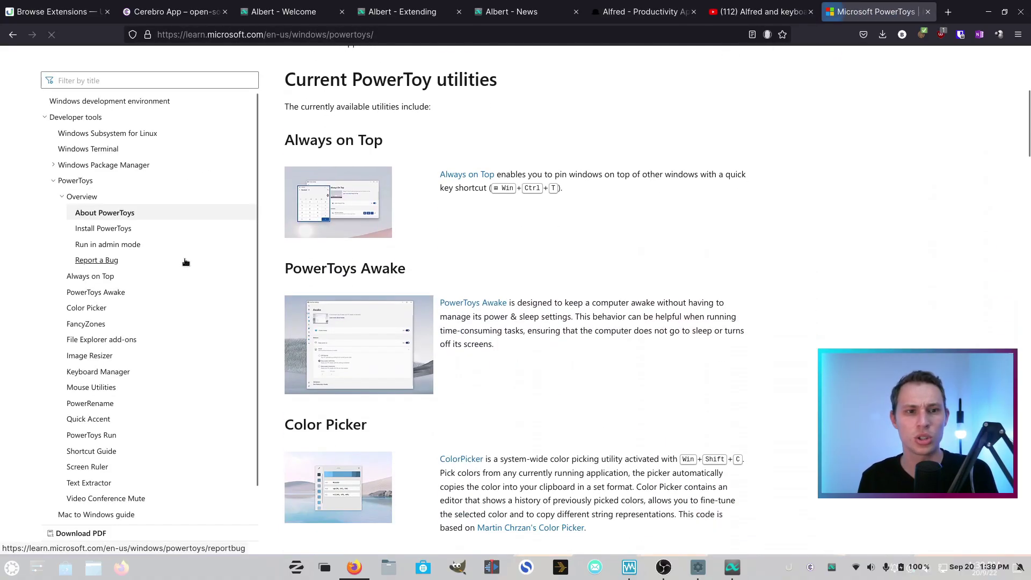
- Scroll the Microsoft Learn PowerToys page to the PowerToys Run description
scroll(478, 301, "down", 8)
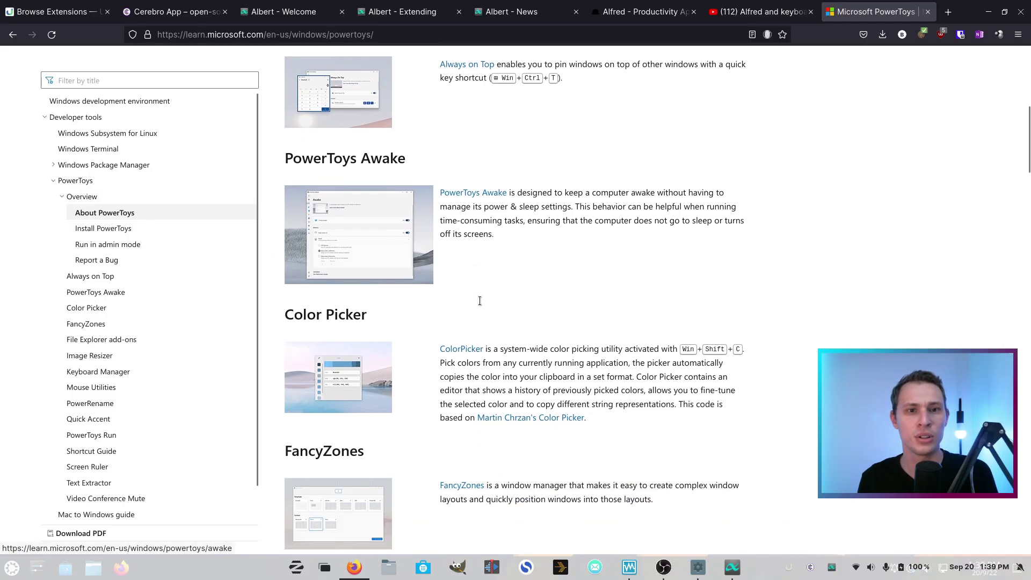
scroll(462, 273, "down", 2)
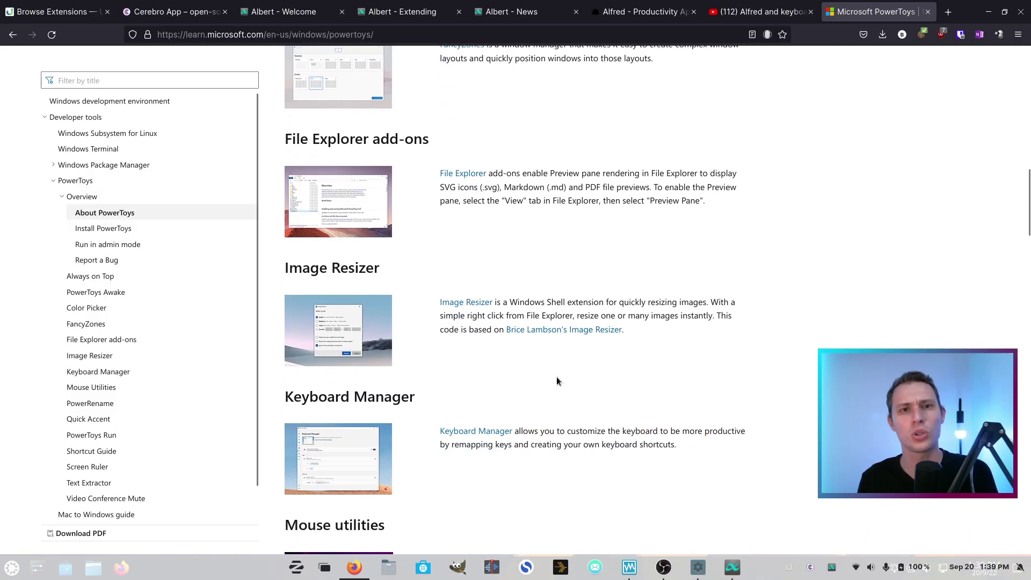
scroll(556, 380, "down", 10)
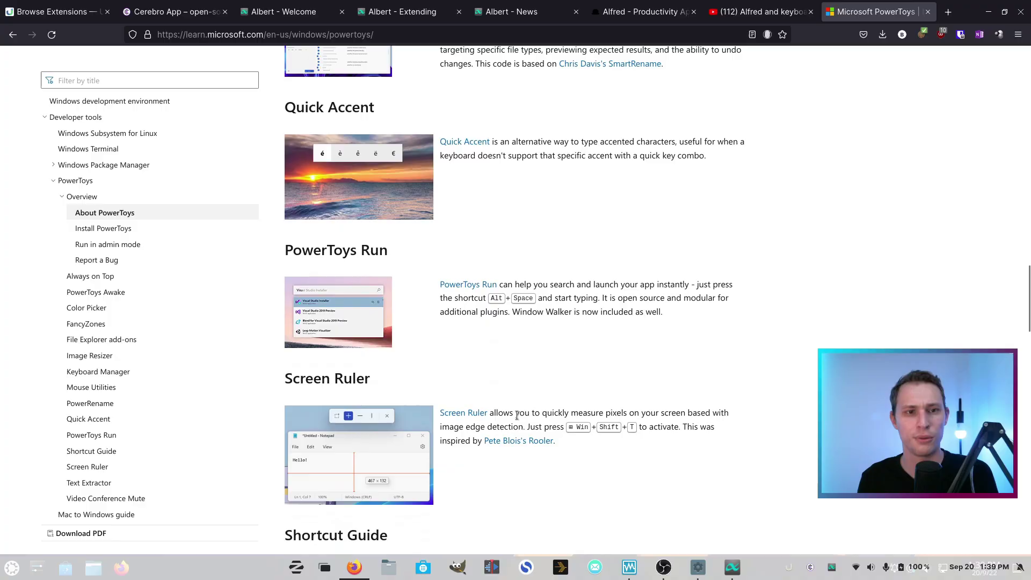
scroll(515, 411, "down", 3)
scroll(404, 258, "up", 2)
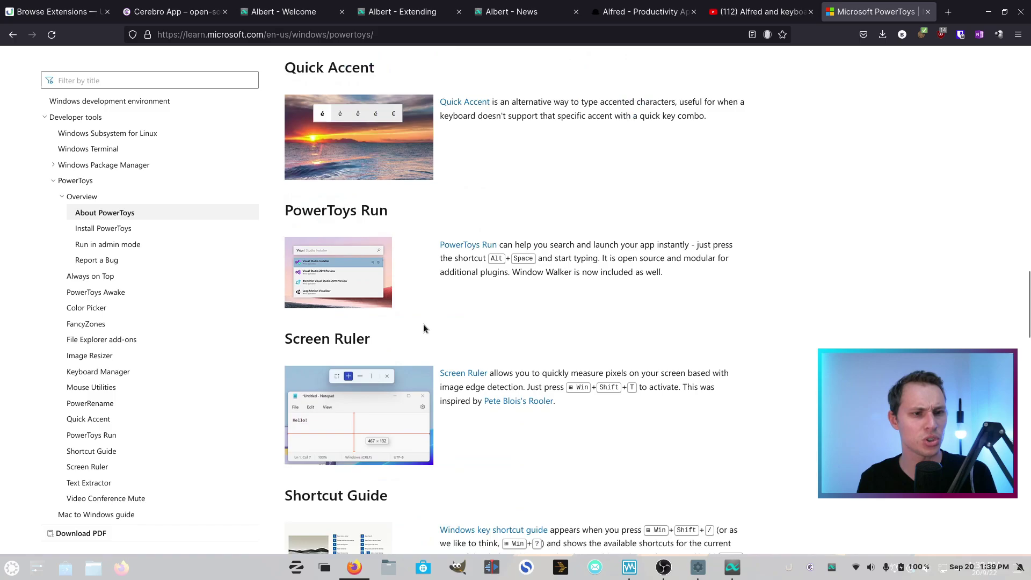
scroll(424, 324, "down", 1)
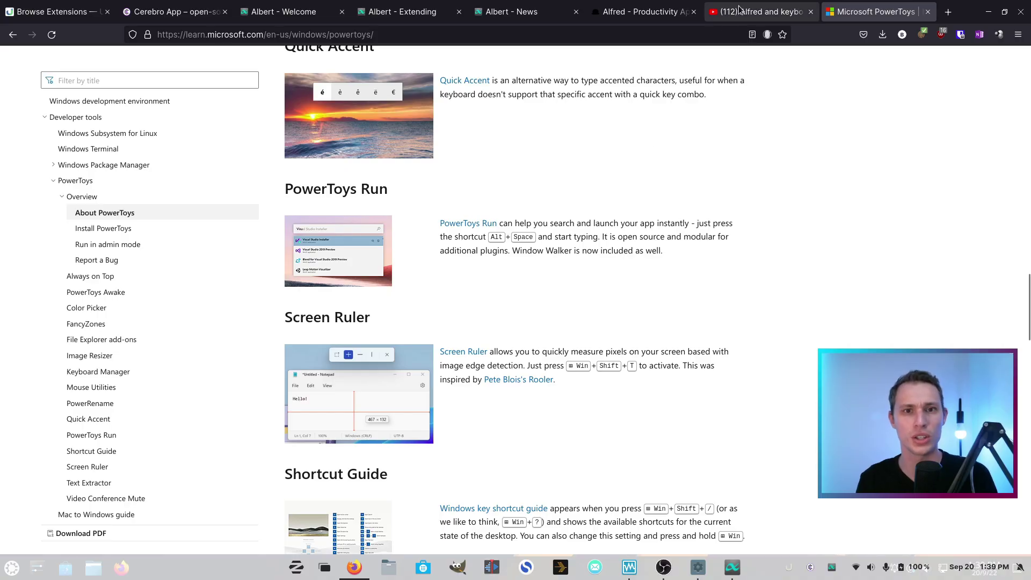
- Return to the Cerebro App tab and scroll through its Search everything and See everything sections
left_click(176, 12)
scroll(266, 156, "down", 3)
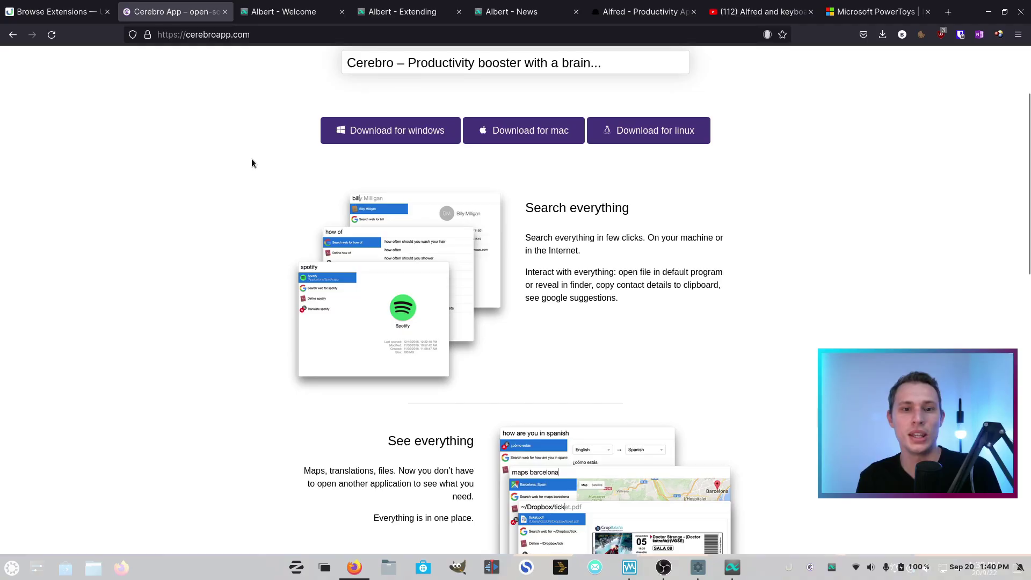
scroll(251, 159, "down", 2)
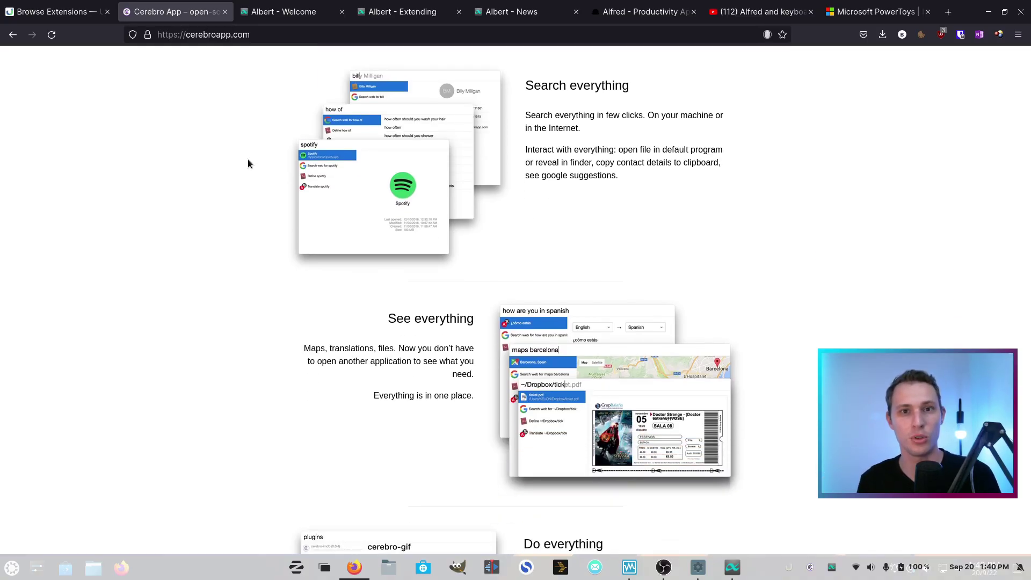
scroll(289, 265, "down", 1)
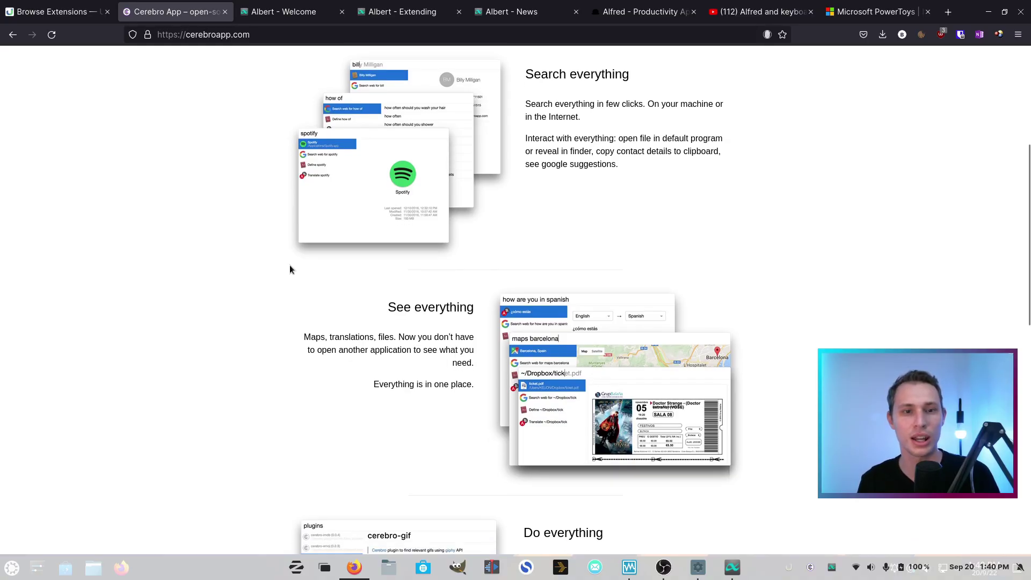
left_click(810, 567)
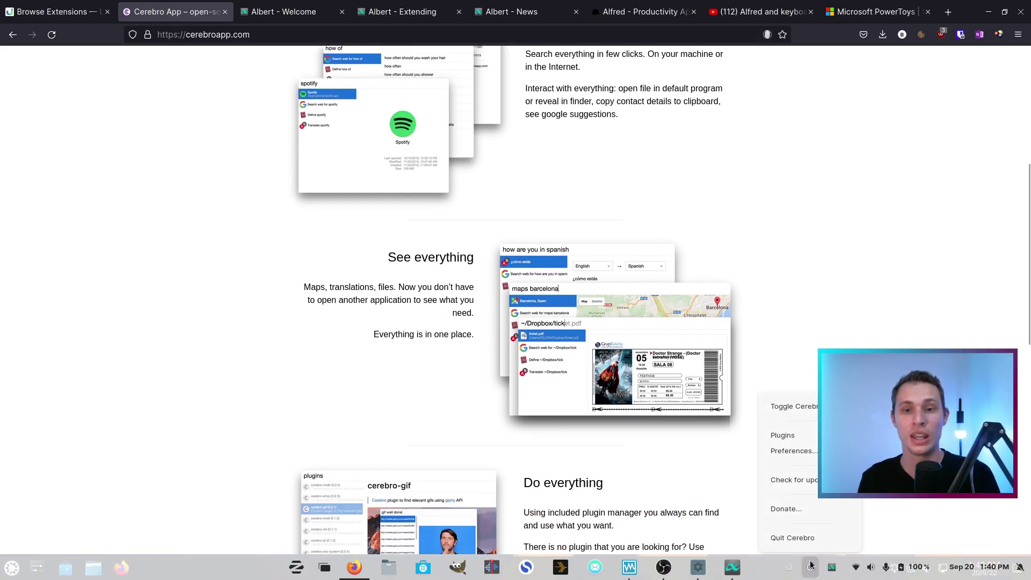
- Open Cerebro's plugin manager from the tray menu, then hide the Cerebro window
left_click(782, 437)
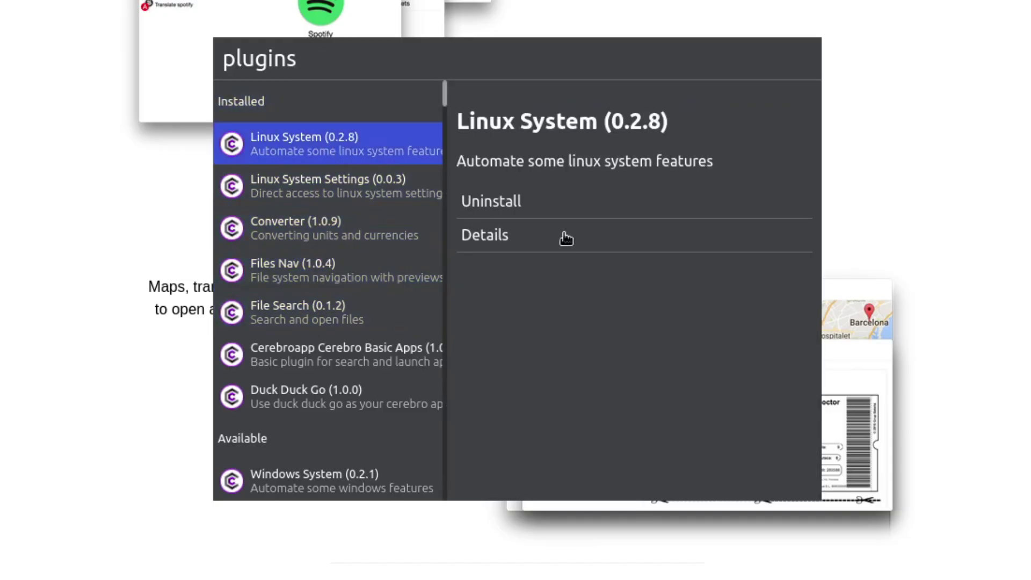
key("Escape")
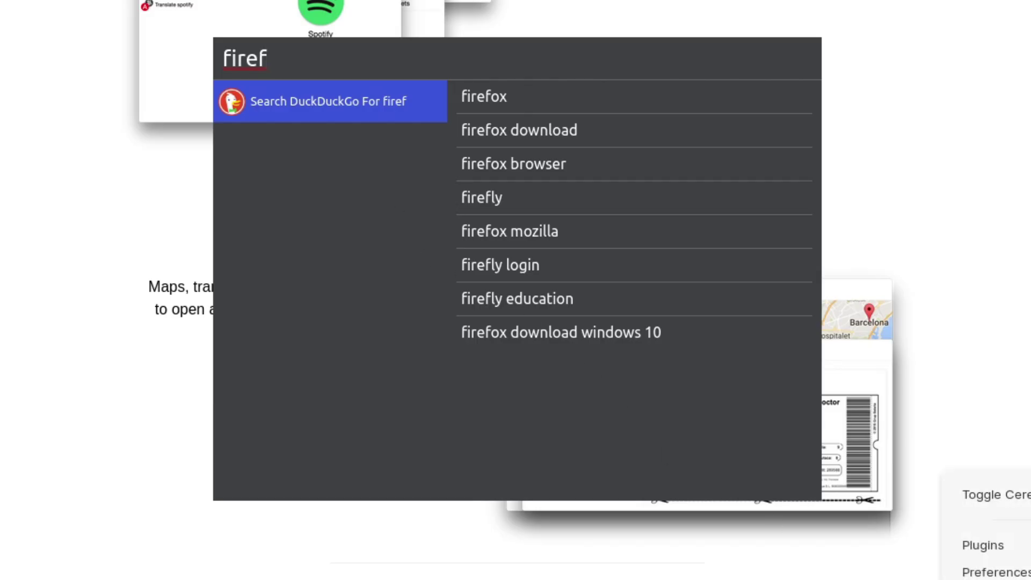
- Reopen Cerebro's plugins and scroll through available ones like Blockchain, Hash and Wunderground
left_click(987, 545)
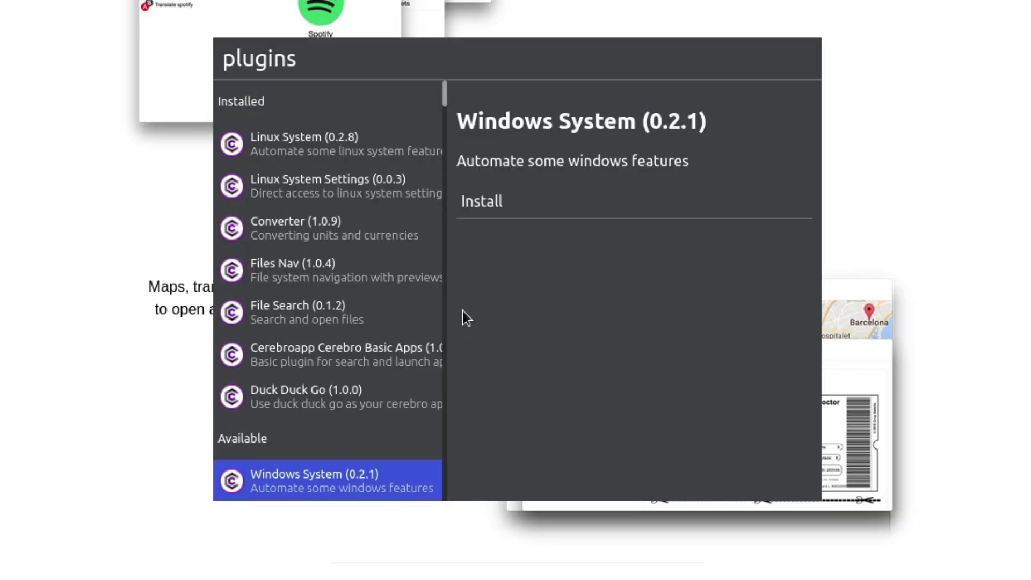
scroll(290, 296, "down", 7)
scroll(291, 297, "down", 10)
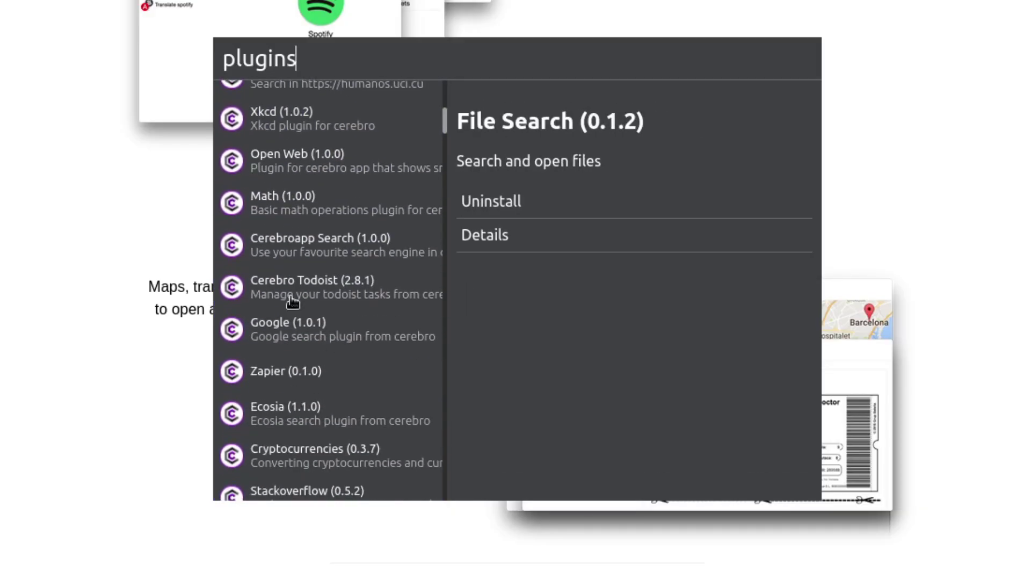
scroll(291, 297, "down", 14)
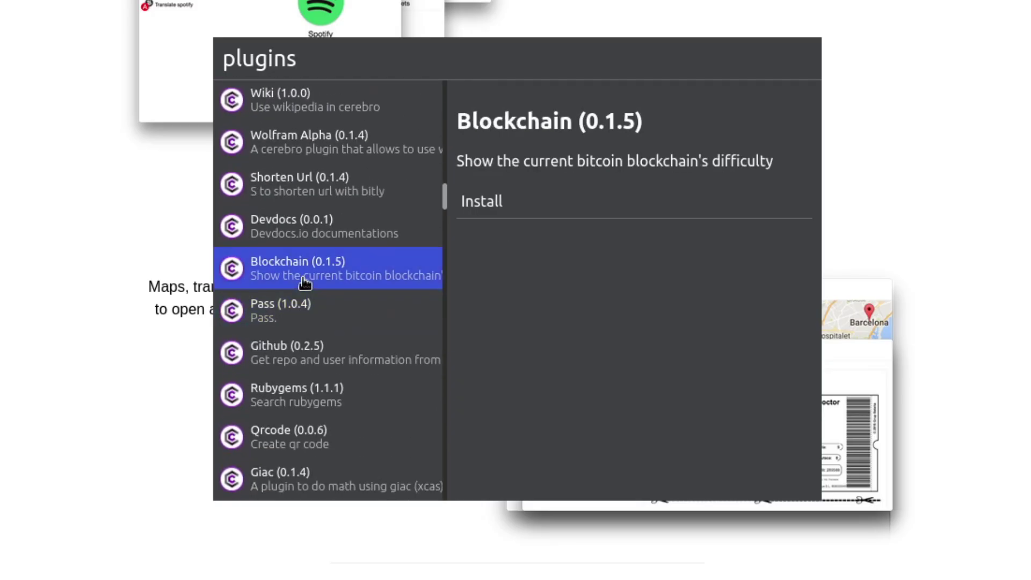
scroll(299, 311, "down", 5)
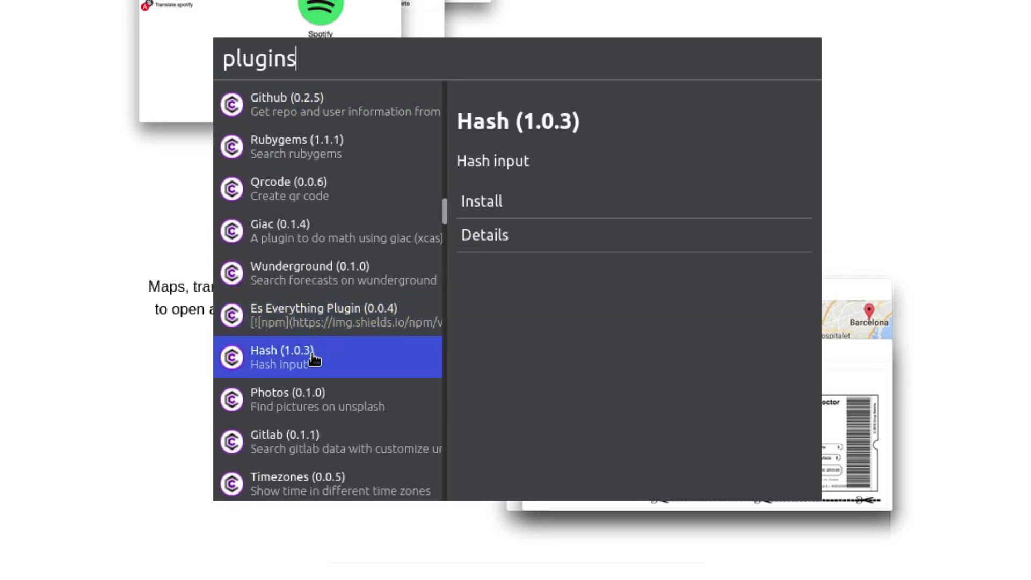
scroll(305, 282, "down", 12)
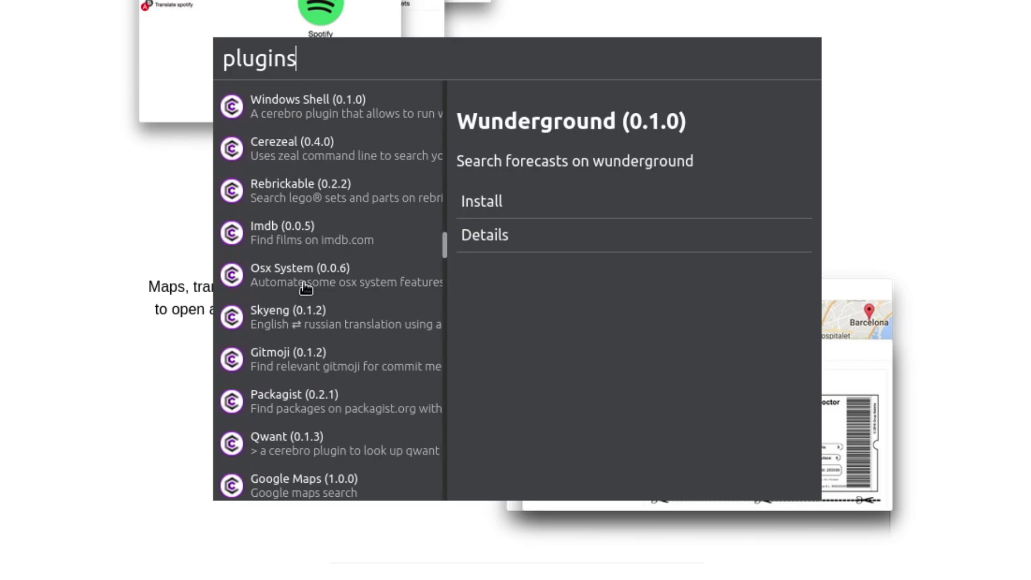
scroll(308, 290, "down", 10)
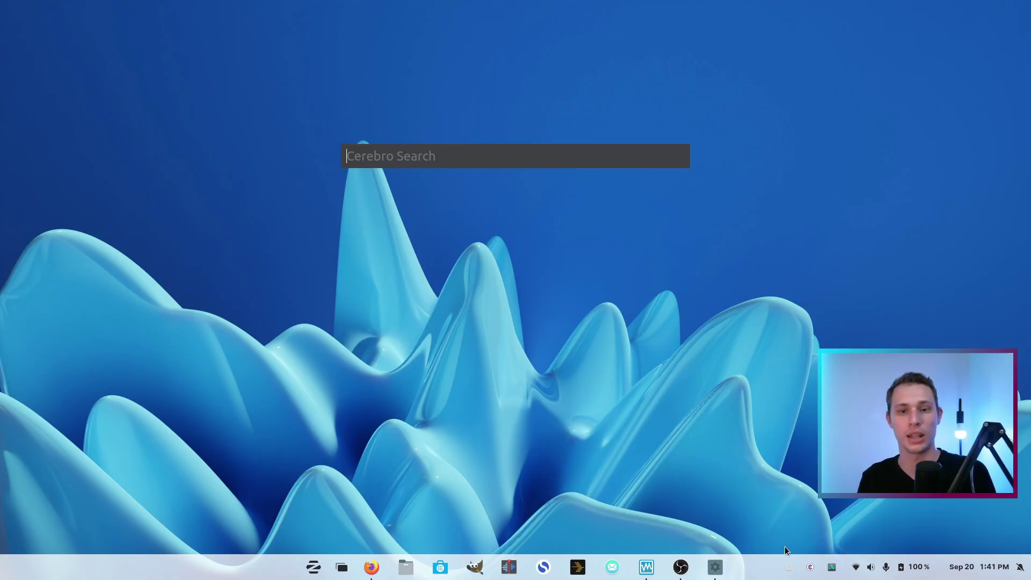
- Quit Cerebro from its tray icon and bring Firefox with the Cerebro homepage to the front
left_click(810, 567)
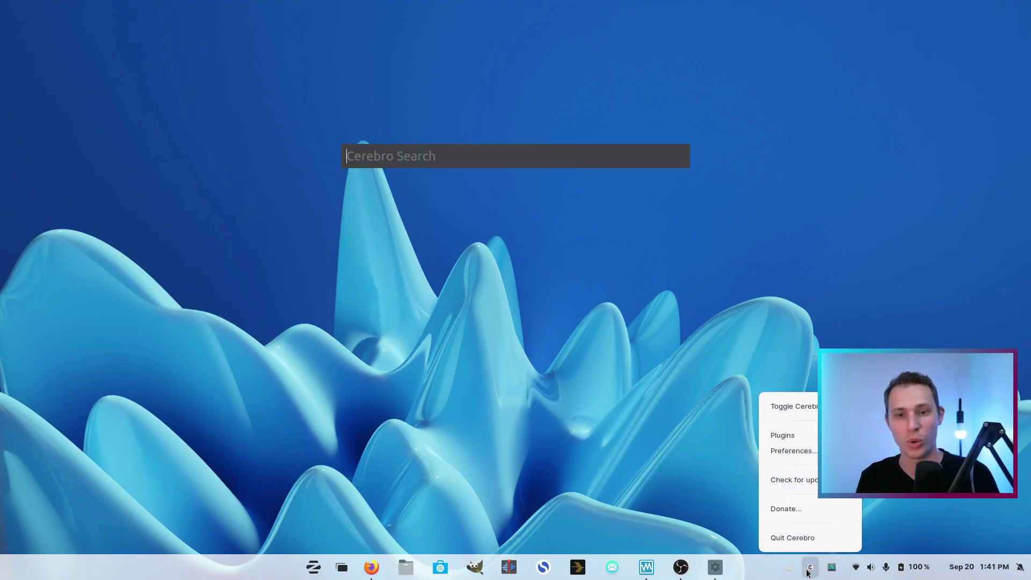
left_click(801, 538)
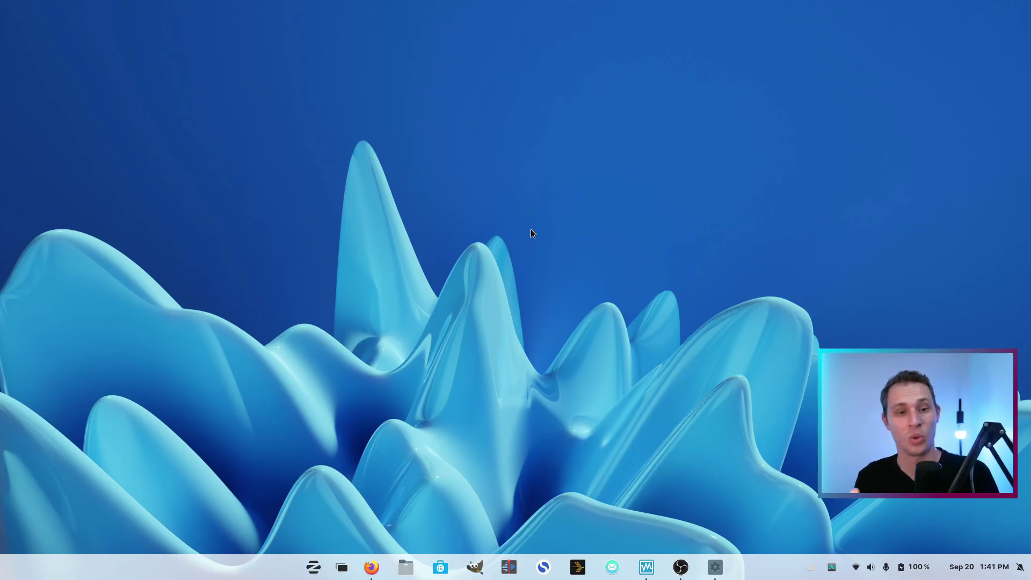
left_click(371, 566)
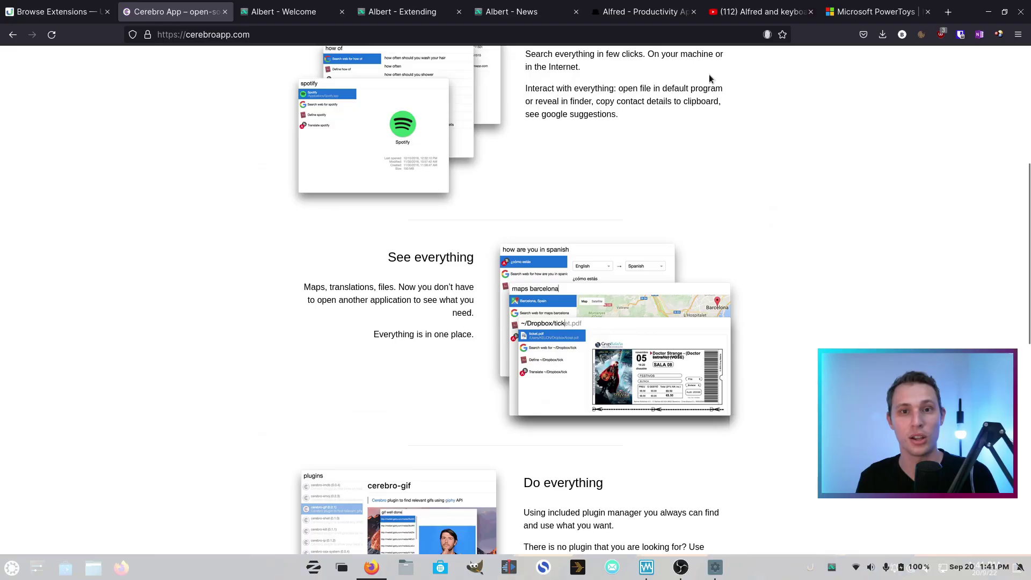
left_click(1015, 39)
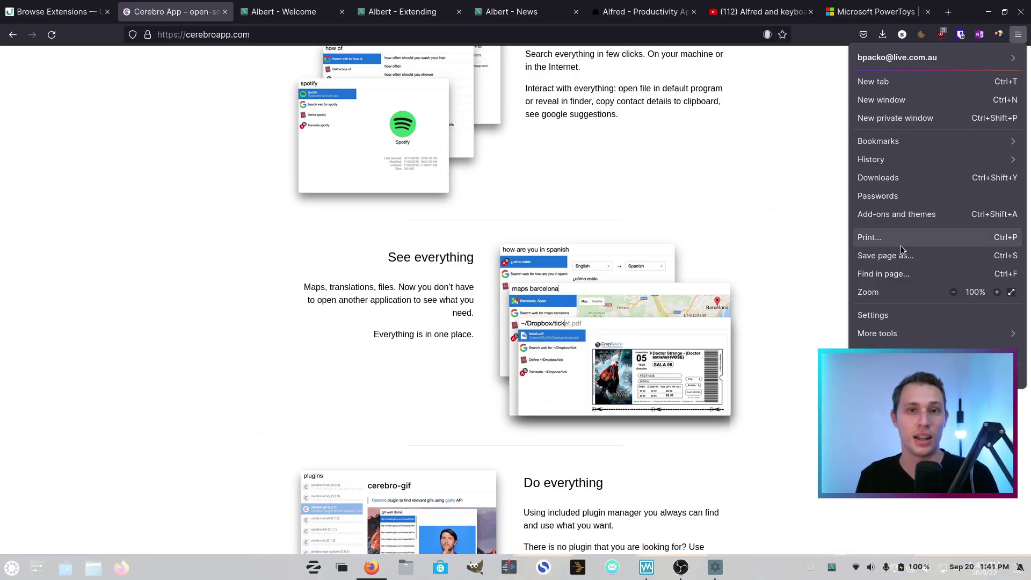
left_click(1019, 35)
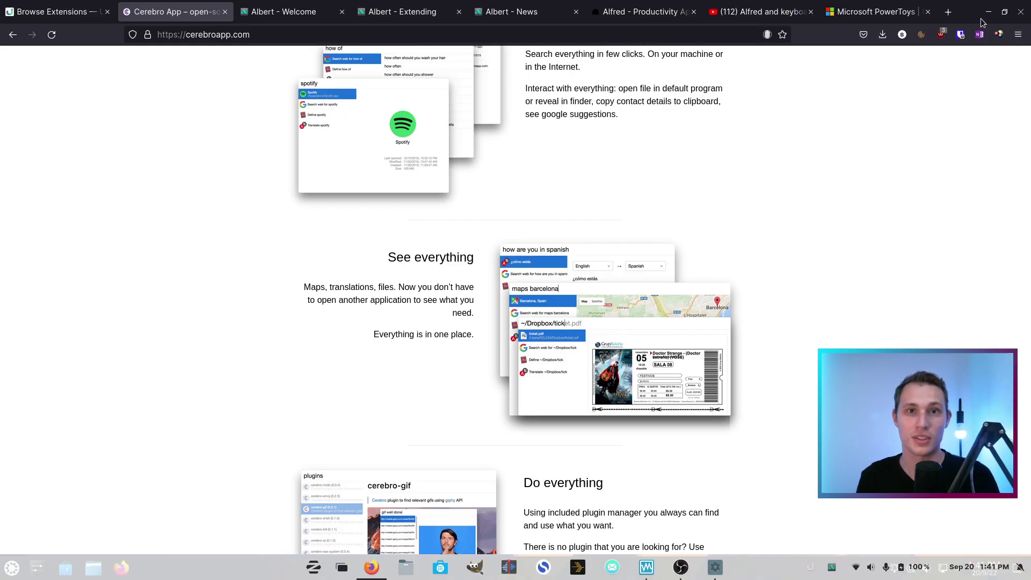